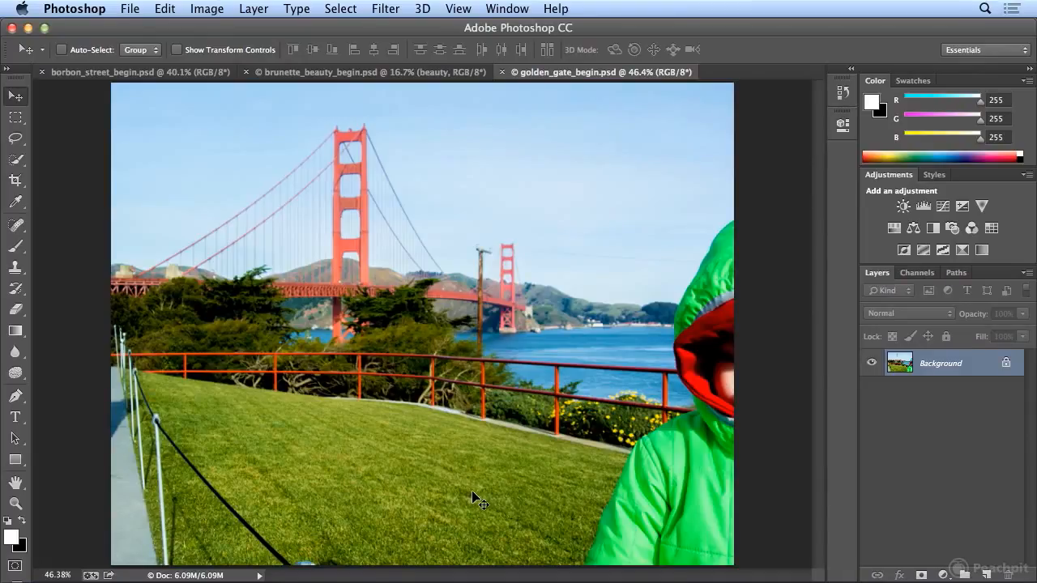
- Make a rectangular marquee selection about 1.55 × 1.64 in on the lawn in the foreground
key("m")
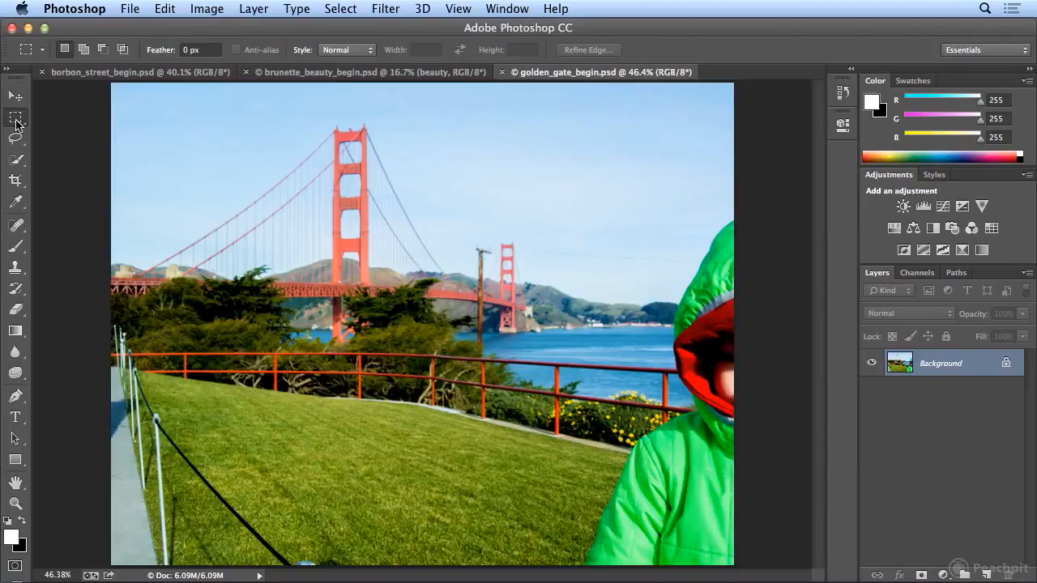
left_click_drag(223, 394, 418, 555)
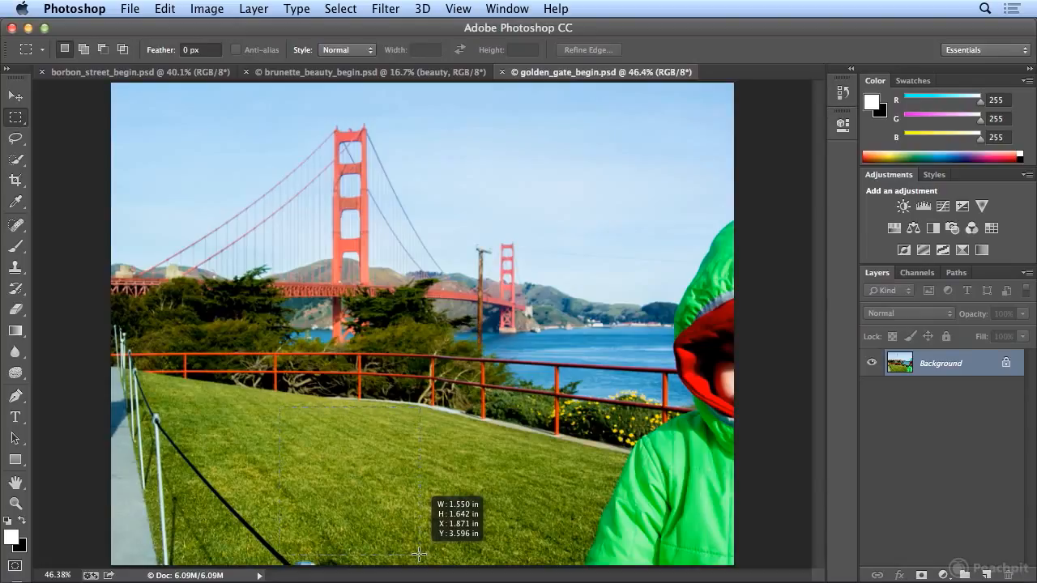
left_click_drag(419, 555, 420, 555)
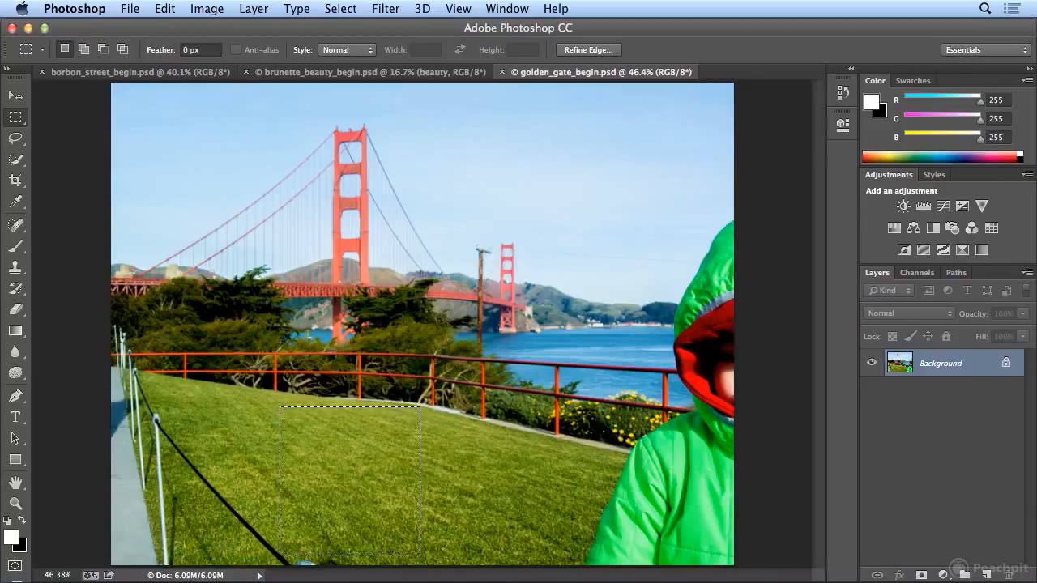
- Transform the lawn selection, rotating it about 2° clockwise and resizing it to about 102.7% width and 98.4% height
left_click(340, 8)
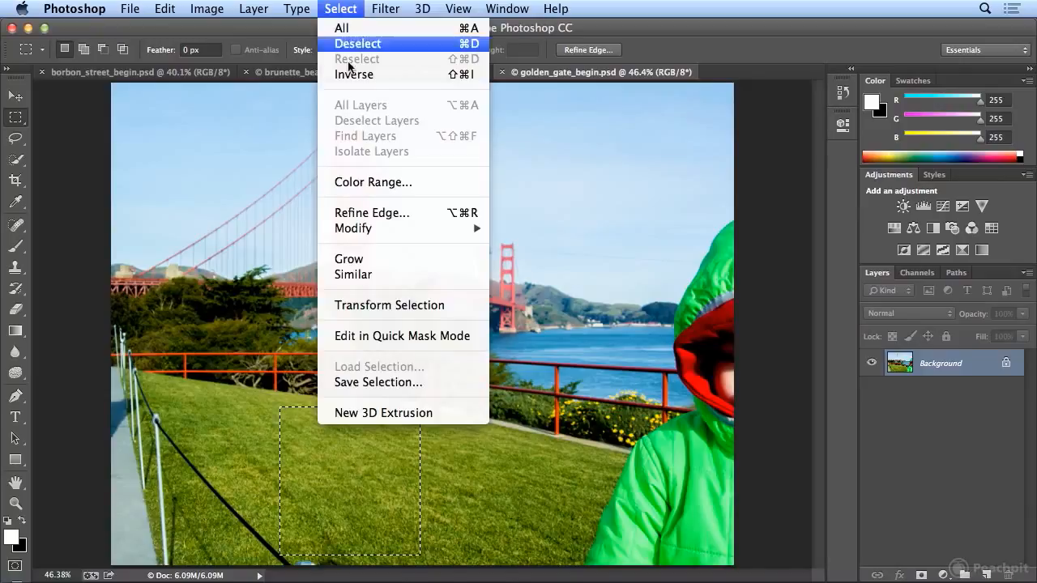
left_click(385, 305)
left_click_drag(445, 372, 416, 410)
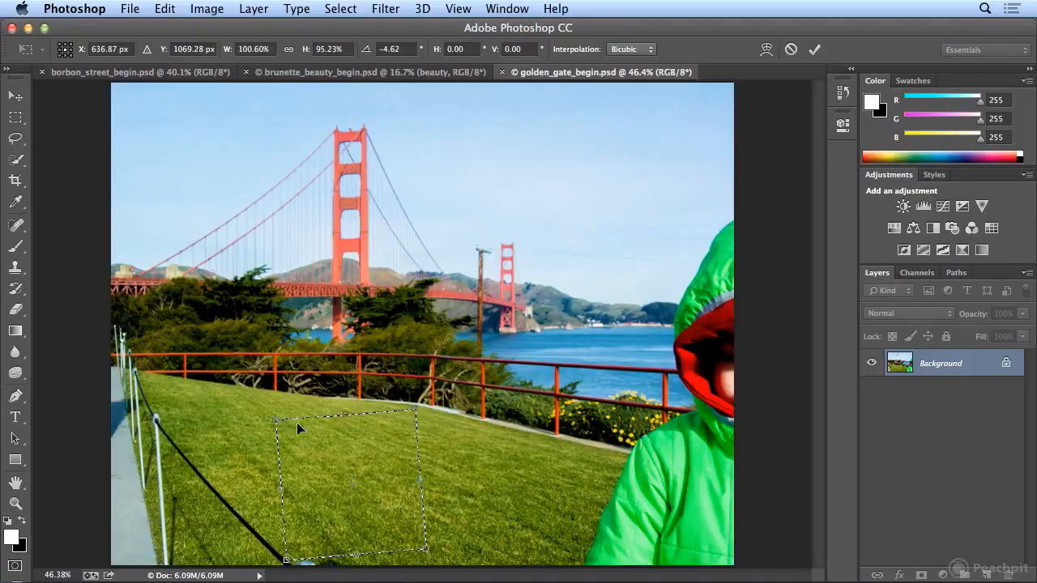
left_click_drag(270, 419, 273, 417)
left_click_drag(405, 392, 415, 398)
left_click_drag(377, 450, 386, 448)
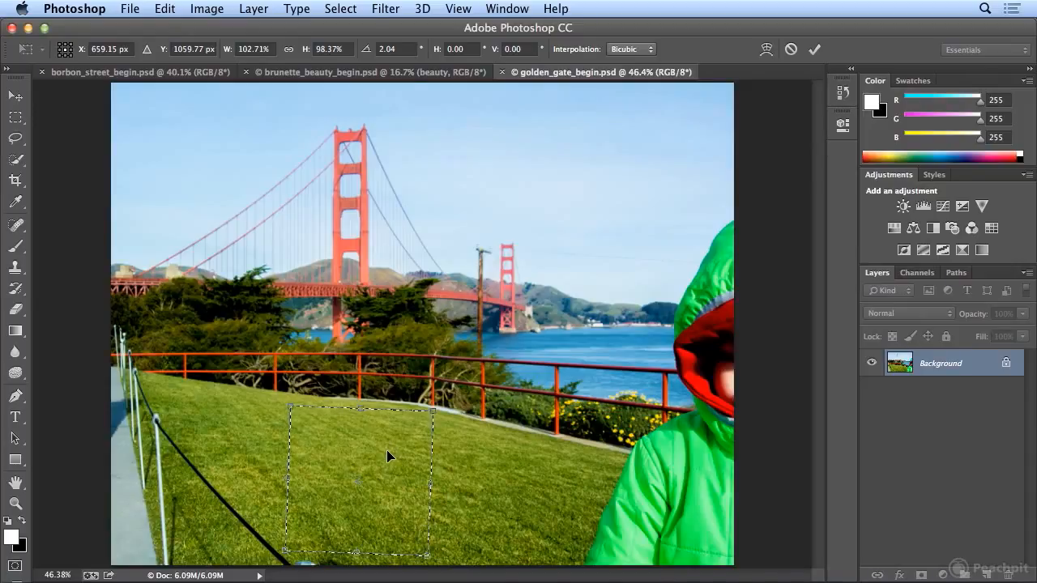
key("Return")
- Copy the selected grass and paste it into a new clipboard-sized document named grass
left_click(165, 9)
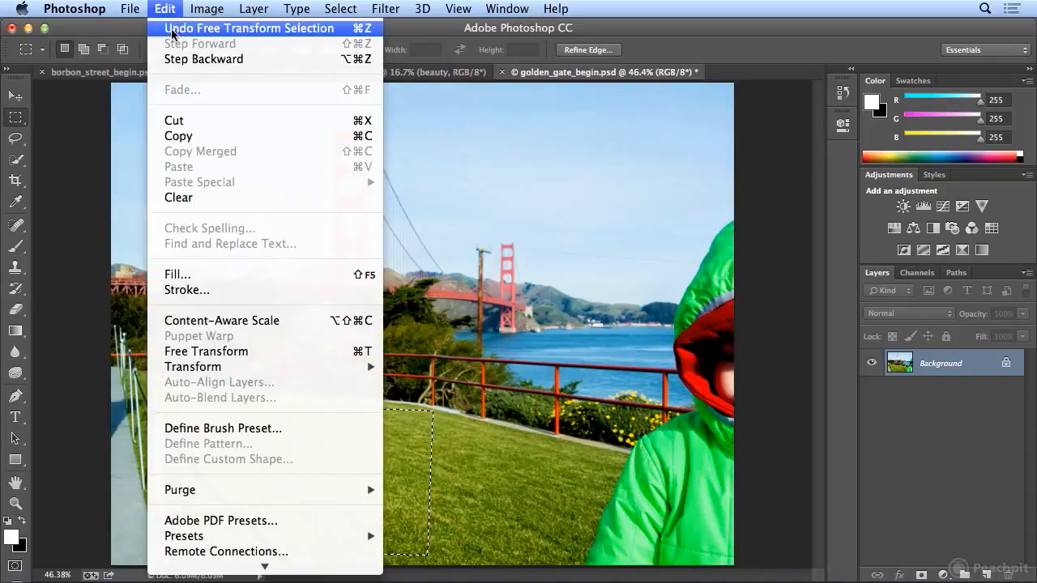
left_click(193, 136)
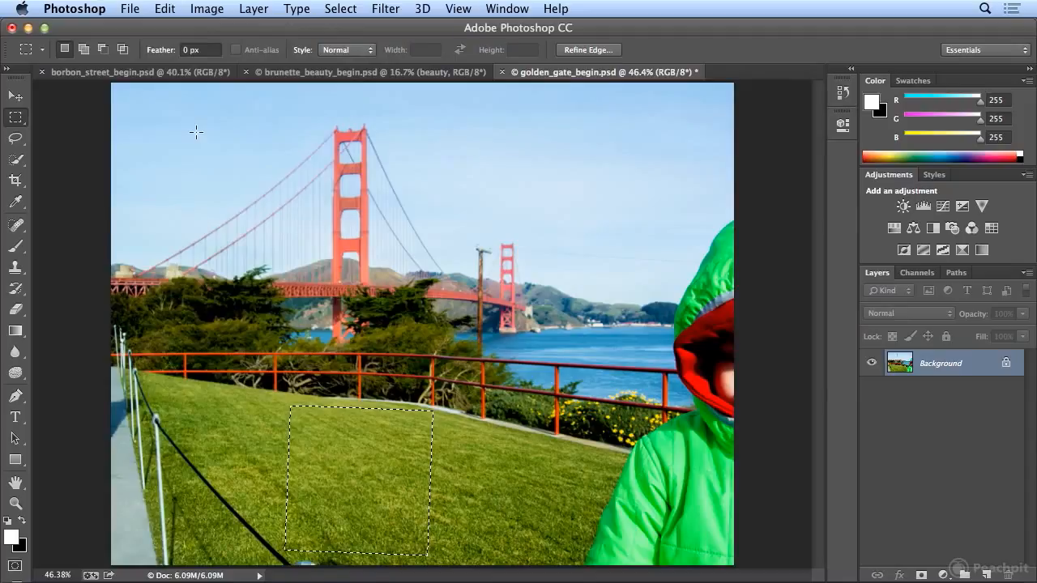
left_click(130, 8)
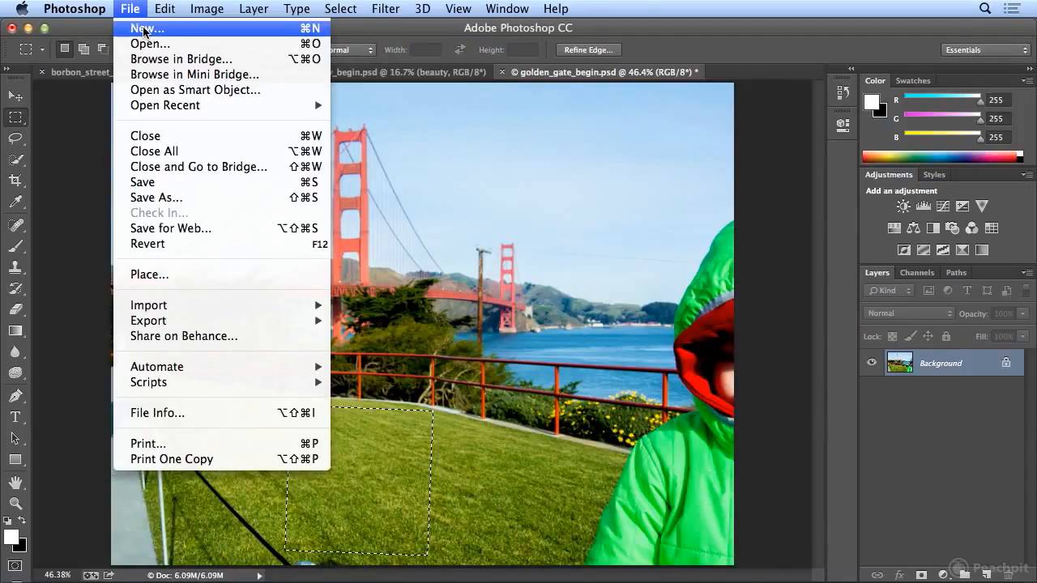
left_click(144, 29)
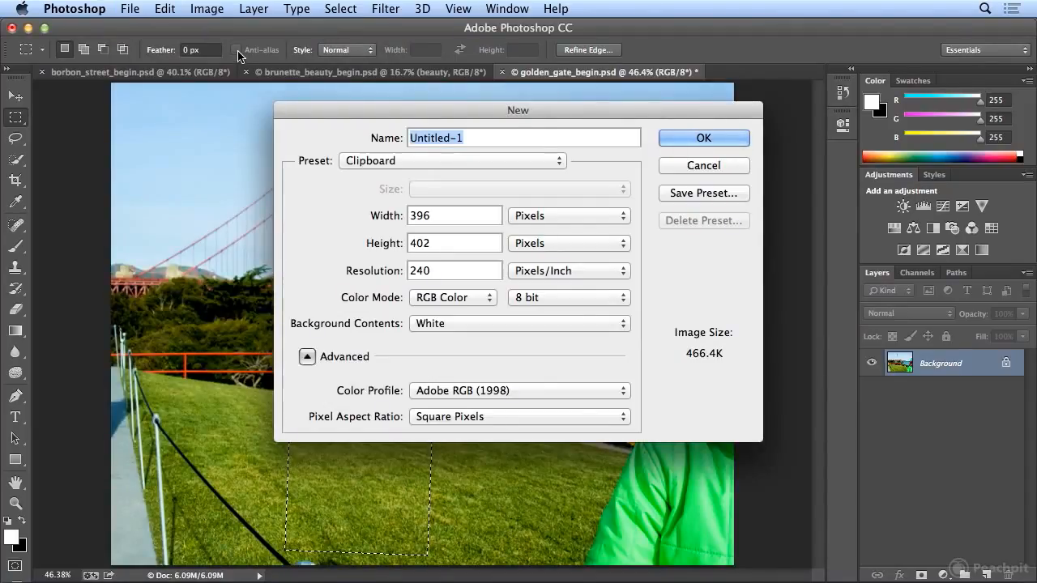
type("grass")
key("Return")
key("ctrl+v")
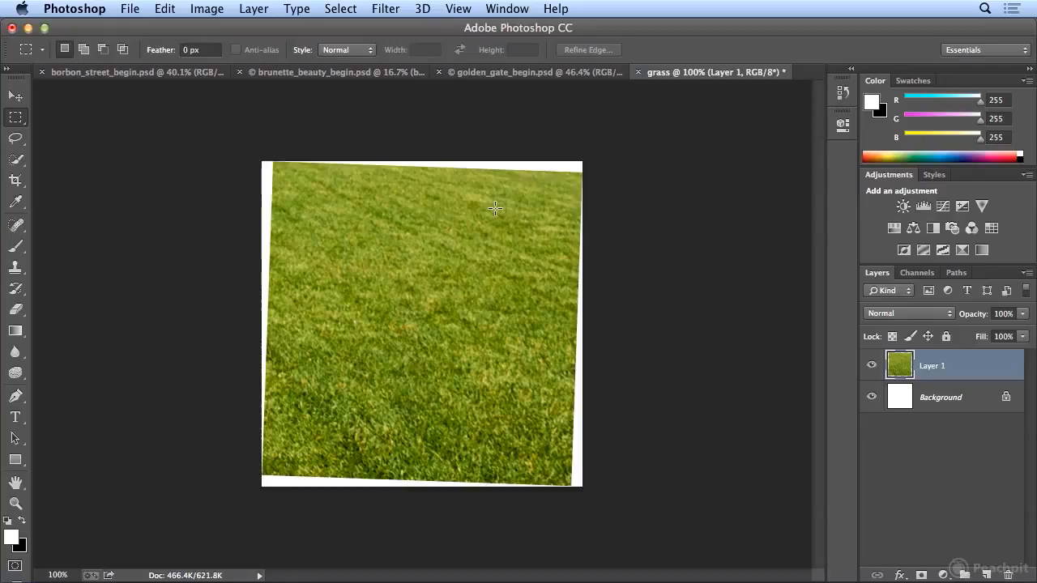
- Free-transform the pasted grass to about -1.7° rotation and 106.4% scale so it covers the whole canvas
key("ctrl+t")
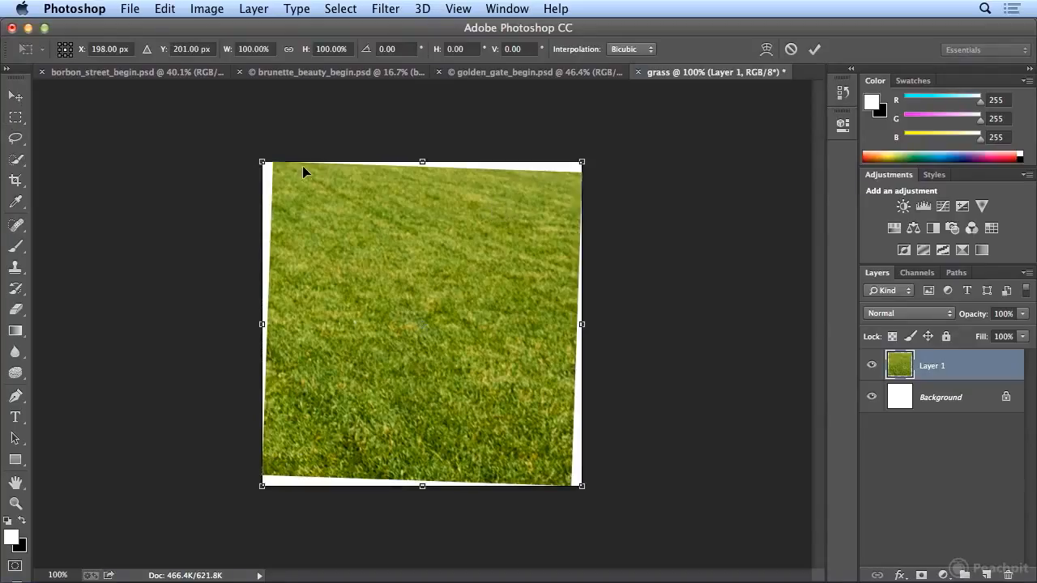
left_click_drag(281, 155, 247, 157)
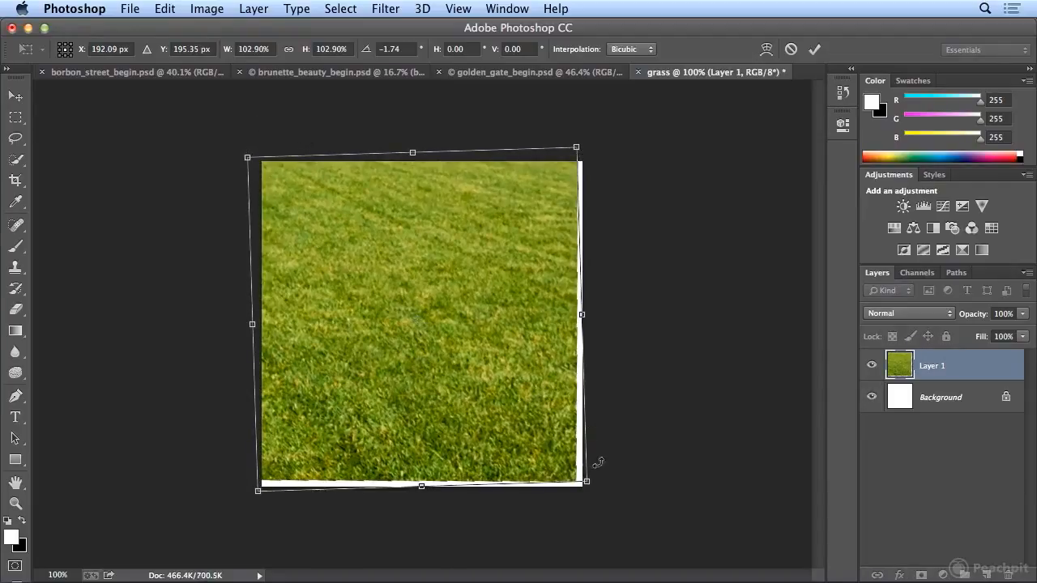
left_click_drag(587, 483, 599, 492)
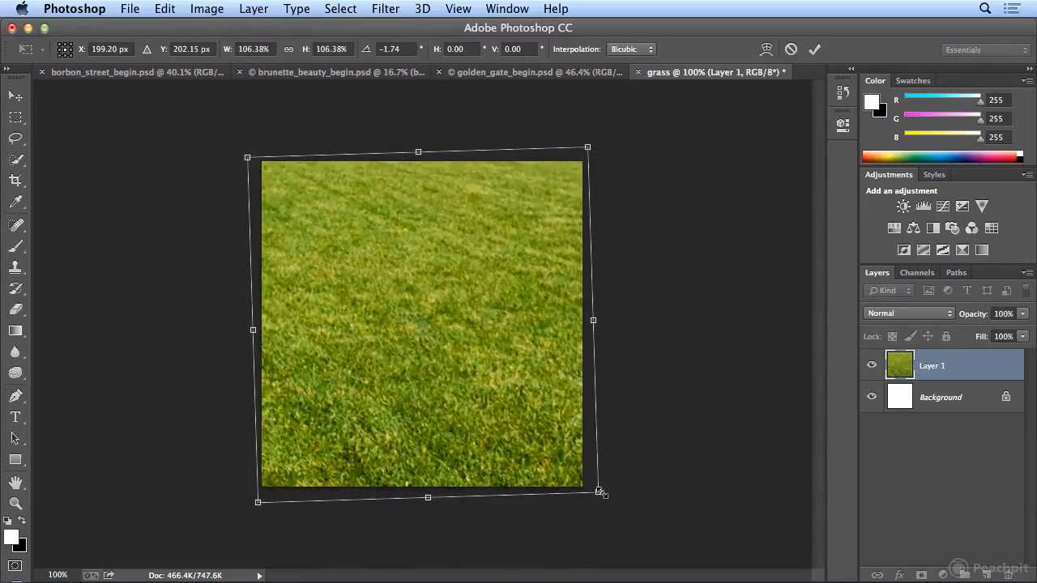
key("Escape")
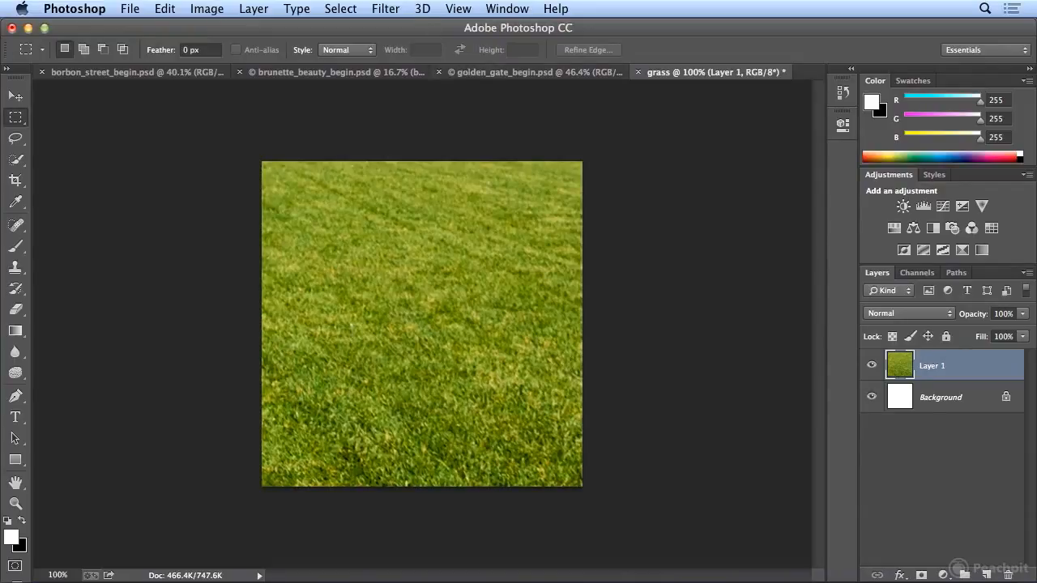
- Select the entire canvas and define it as a pattern named grass
left_click(340, 9)
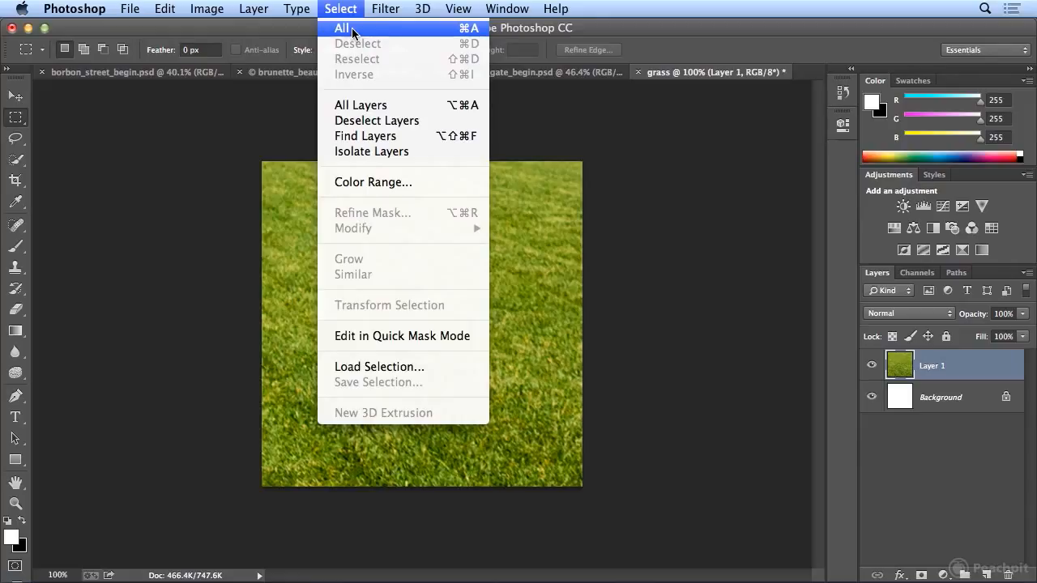
left_click(342, 28)
left_click(166, 8)
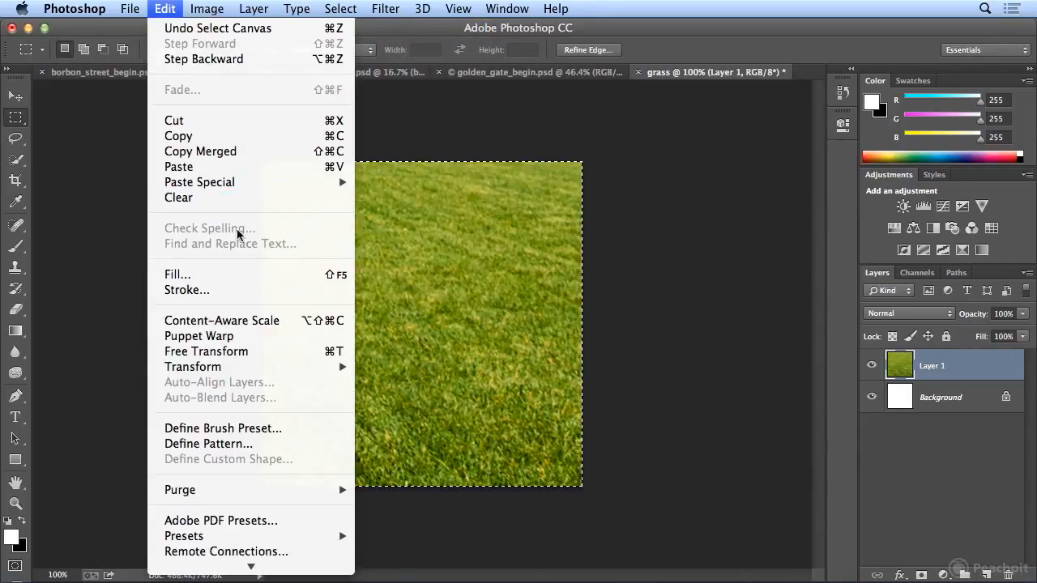
left_click(262, 444)
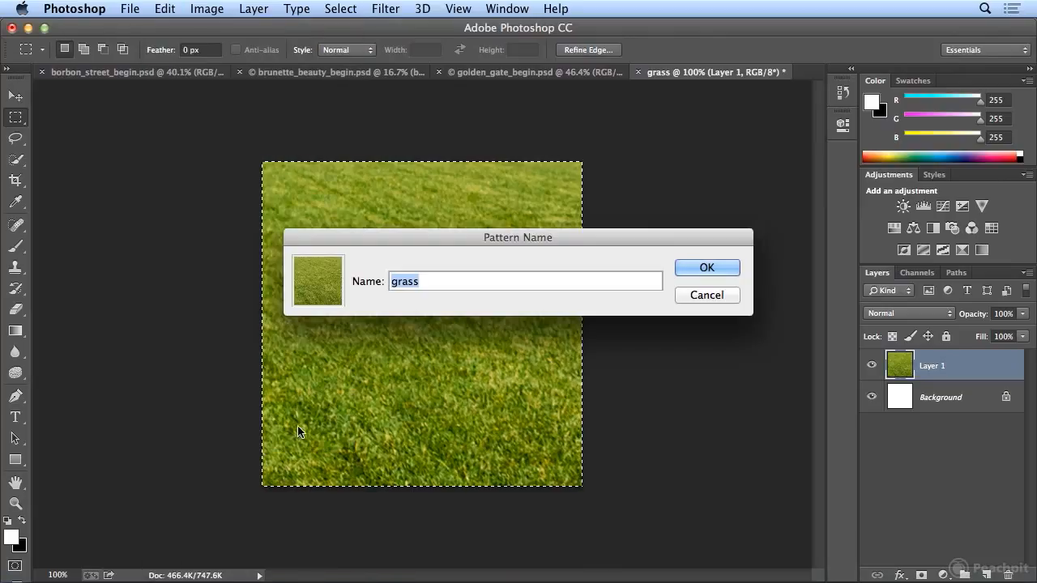
left_click(699, 272)
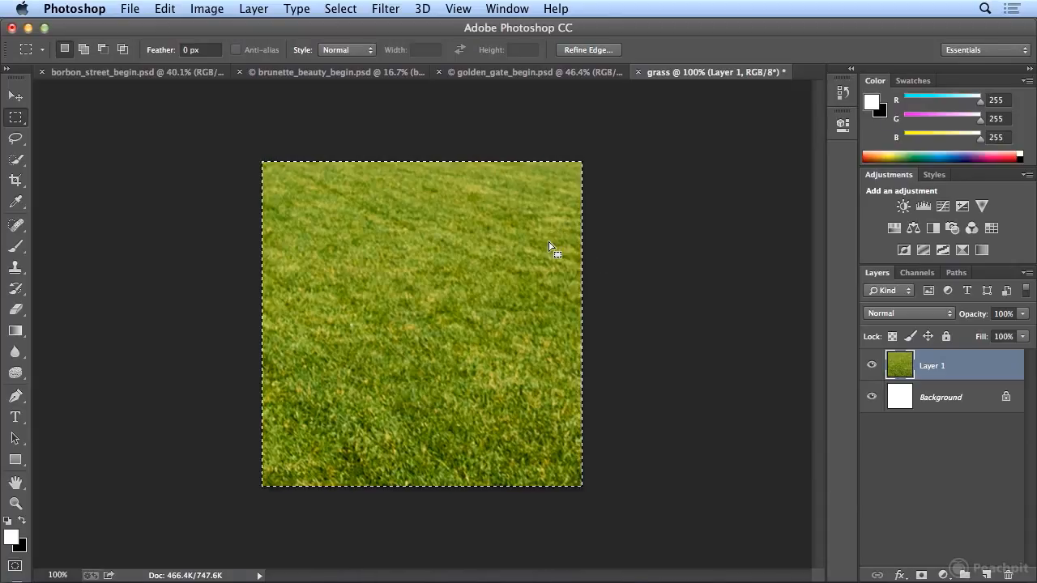
- Deselect the canvas and rename Layer 1 as grass
left_click(342, 9)
left_click(350, 44)
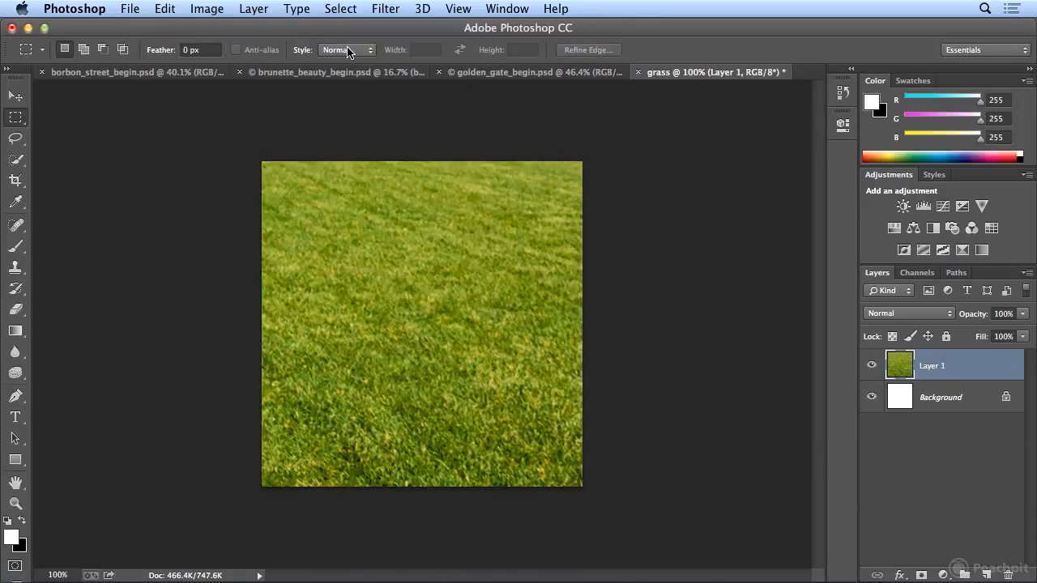
double_click(935, 366)
type("grass")
key("Return")
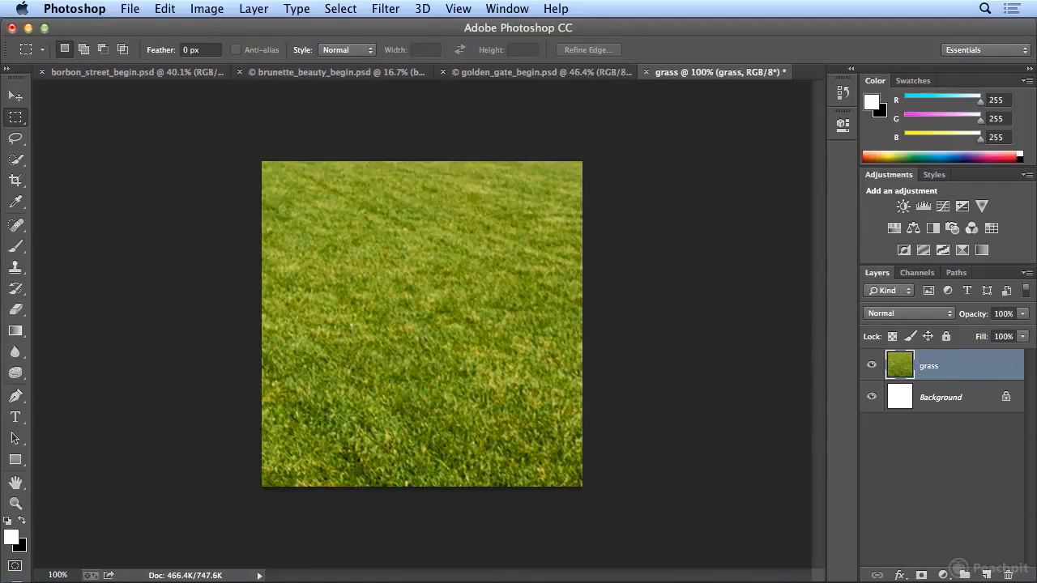
- Convert the grass layer for Smart Filters and start a Field Blur on it
left_click(380, 9)
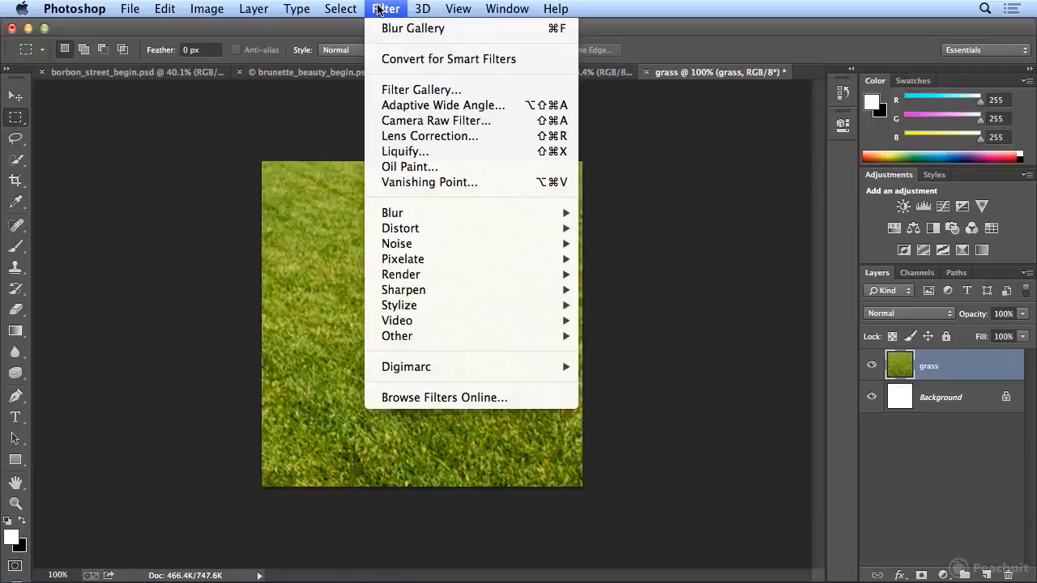
left_click(397, 61)
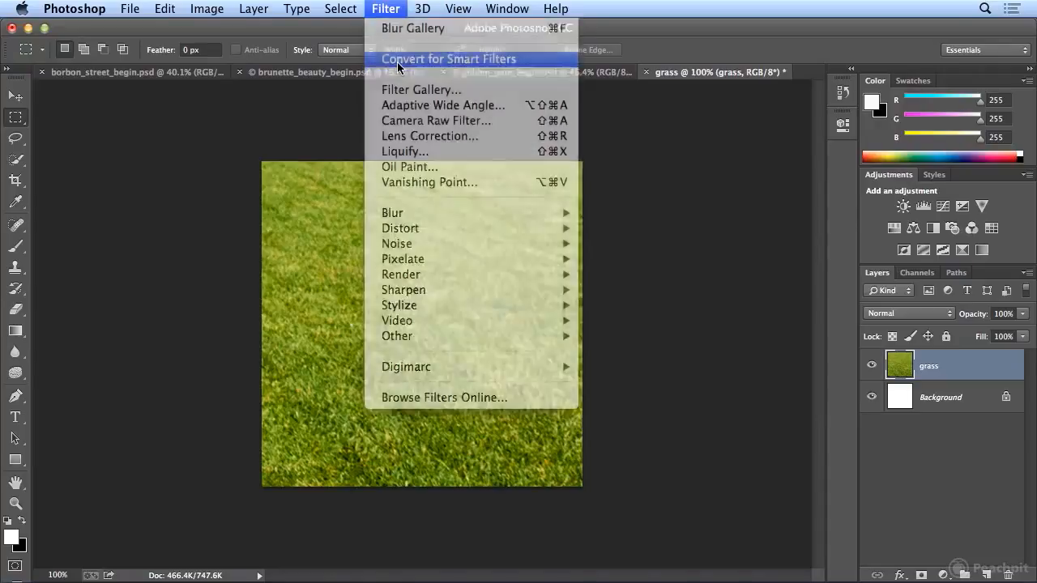
left_click(389, 10)
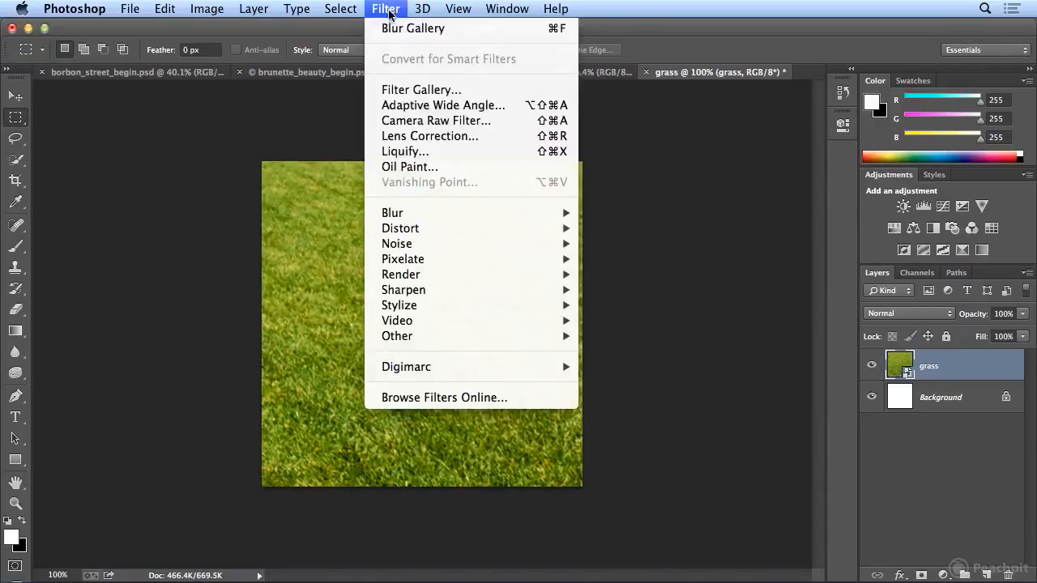
mouse_move(439, 213)
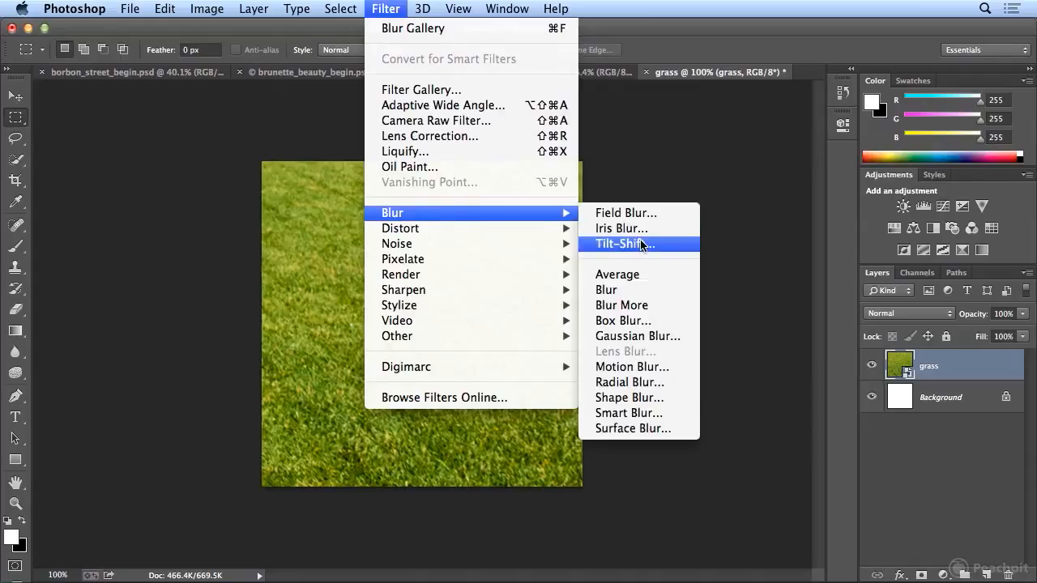
left_click(641, 219)
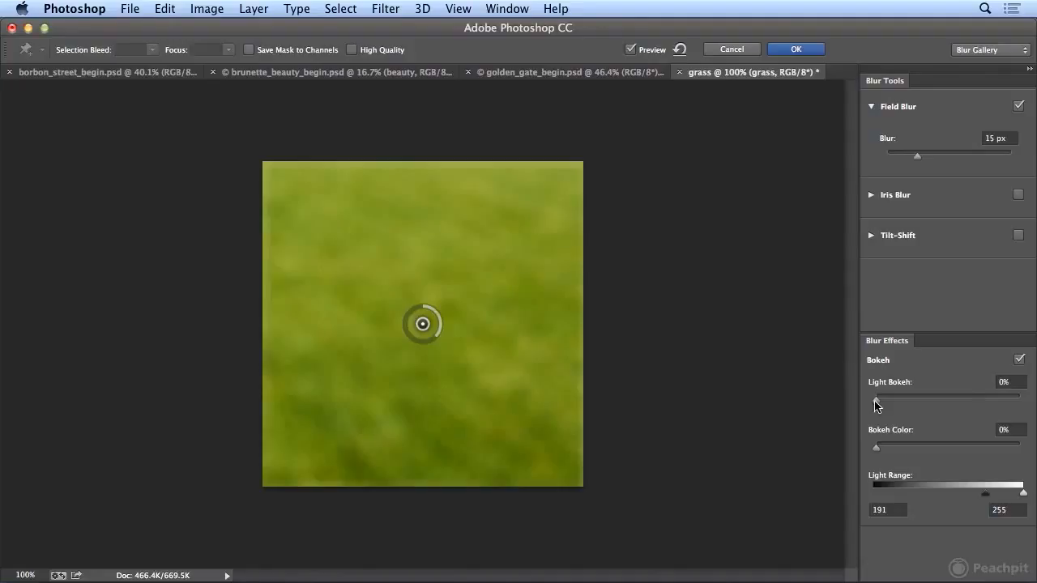
- Apply the blur with Light Bokeh 100%, Bokeh Color 100% and a Light Range of 189 to 255
left_click_drag(876, 404, 1006, 412)
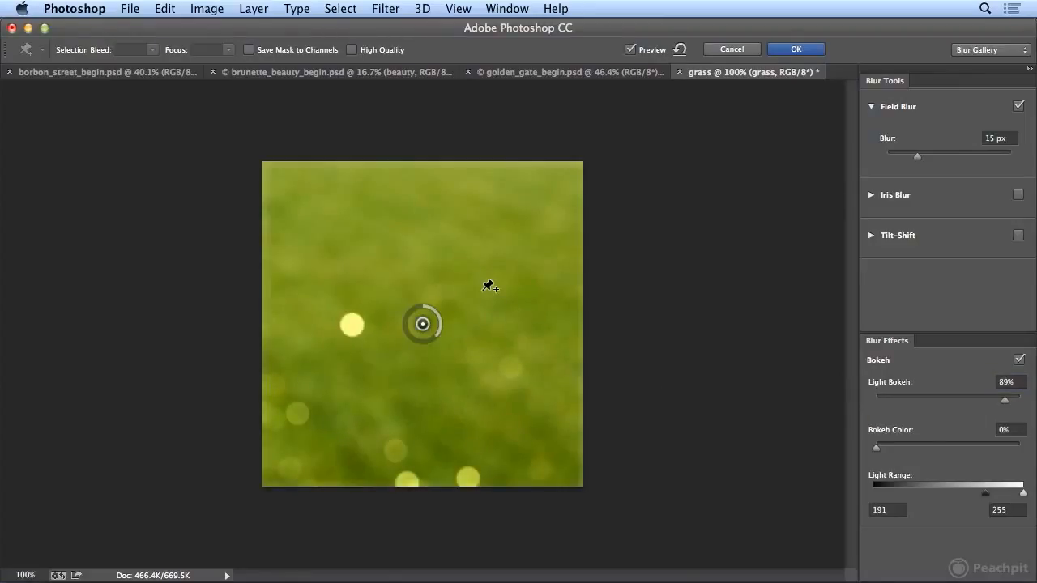
left_click_drag(878, 451, 1012, 458)
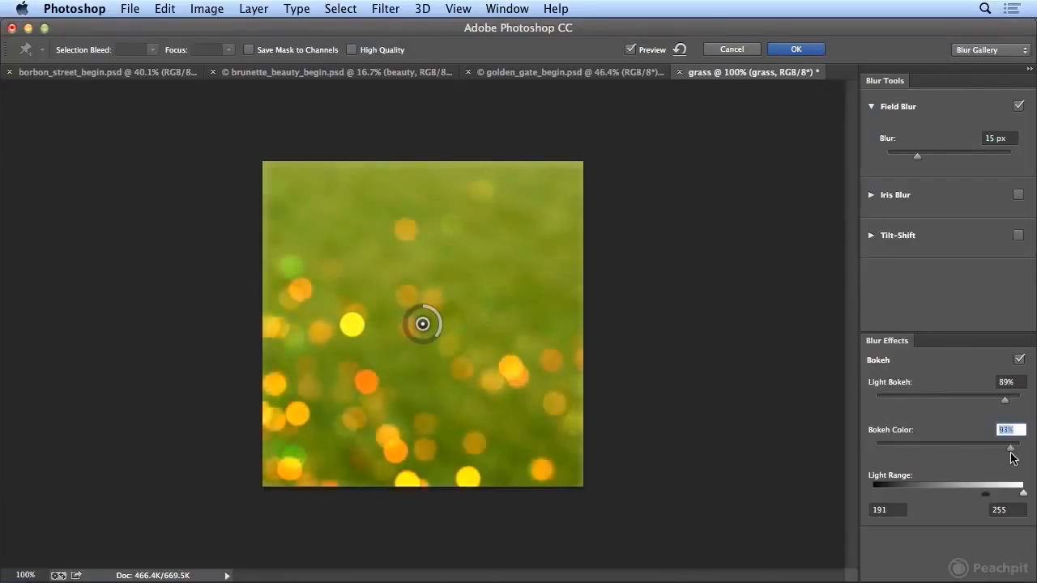
left_click_drag(1011, 401, 1034, 405)
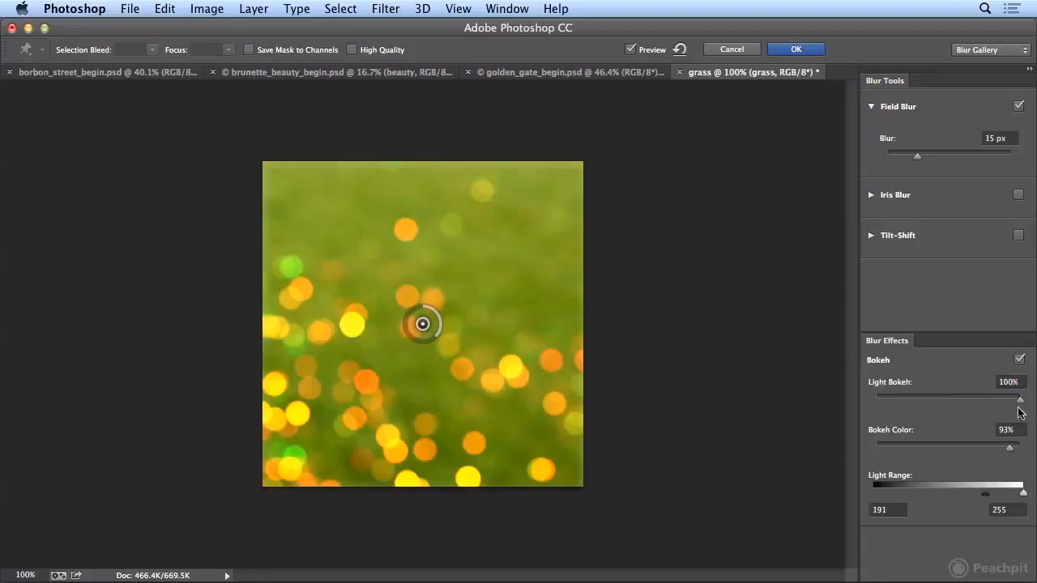
left_click_drag(1010, 450, 1032, 454)
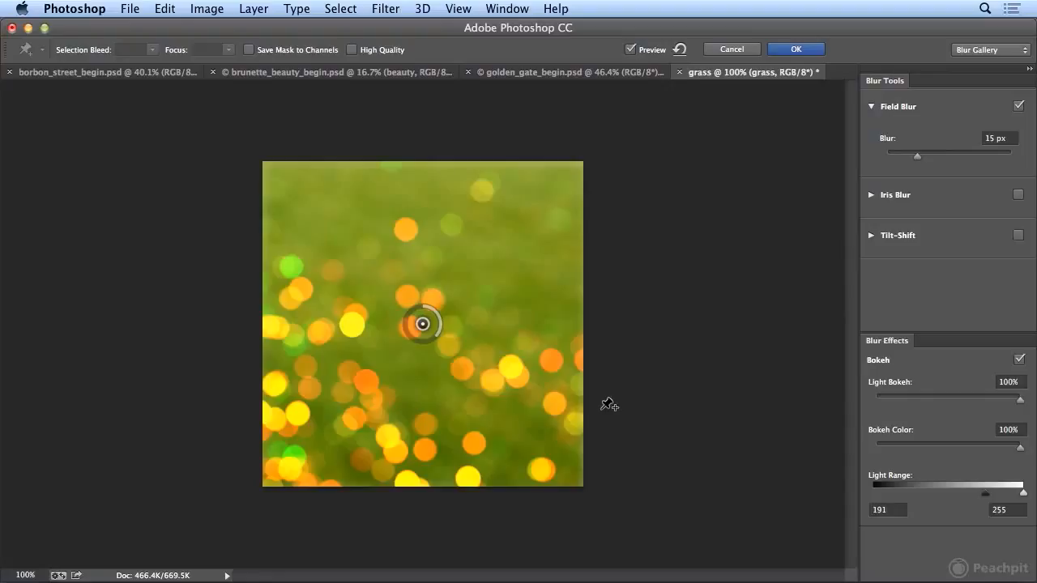
mouse_move(983, 492)
left_mouse_down()
mouse_move(933, 494)
mouse_move(1029, 494)
mouse_move(972, 496)
mouse_move(996, 500)
mouse_move(974, 500)
mouse_move(985, 500)
left_mouse_up()
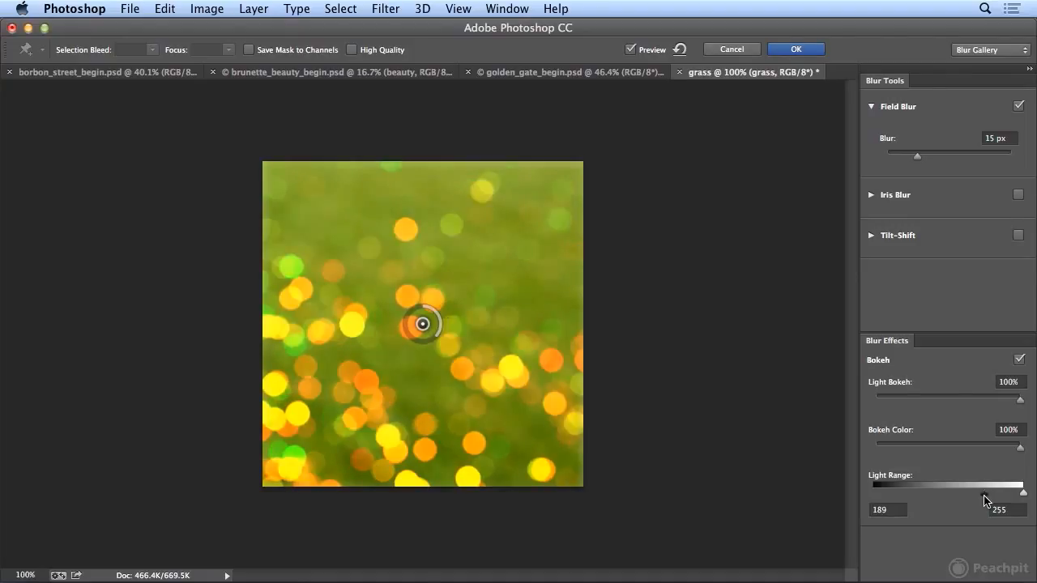
left_click(798, 49)
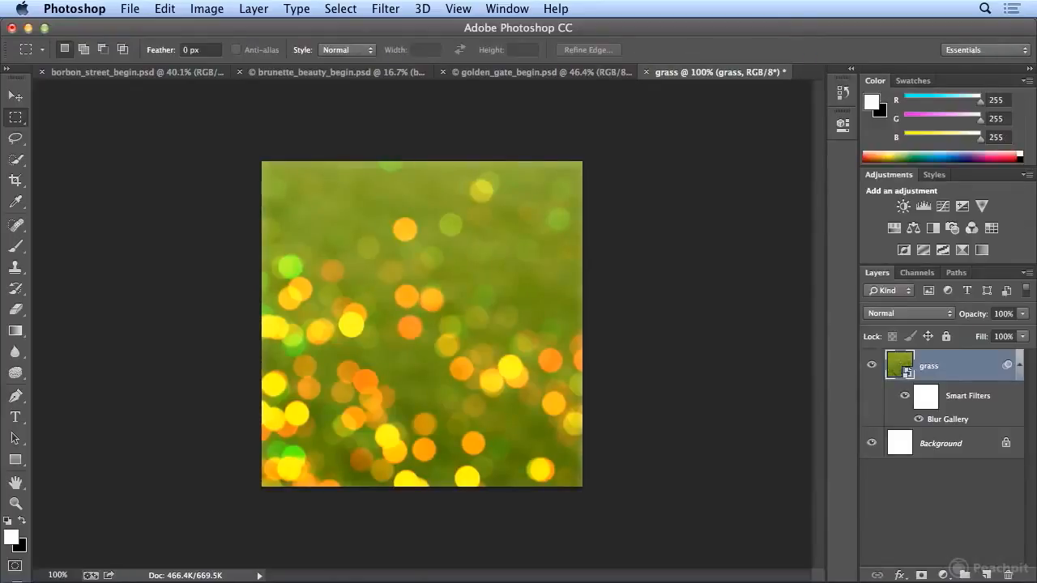
- Define the blurred bokeh image as a pattern named lights grass
left_click(164, 9)
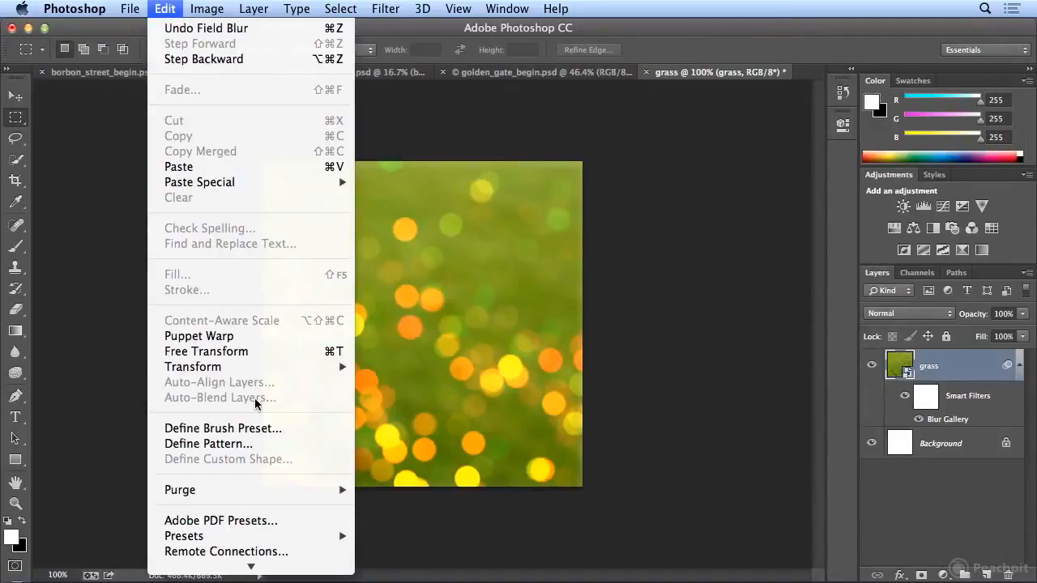
left_click(257, 446)
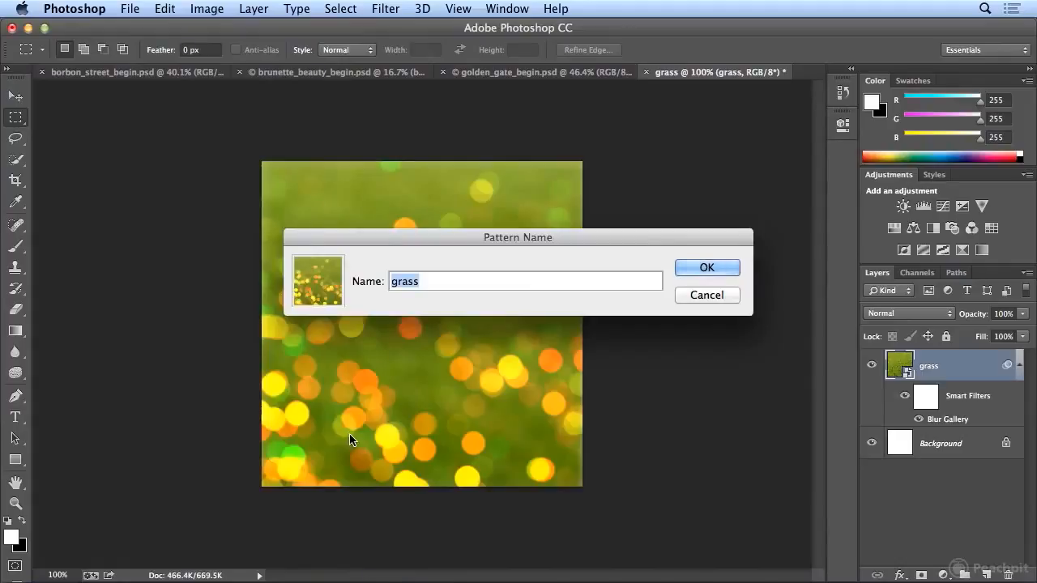
key("Left")
key("super+a")
type("light s")
key("BackSpace")
key("BackSpace")
type("s gras")
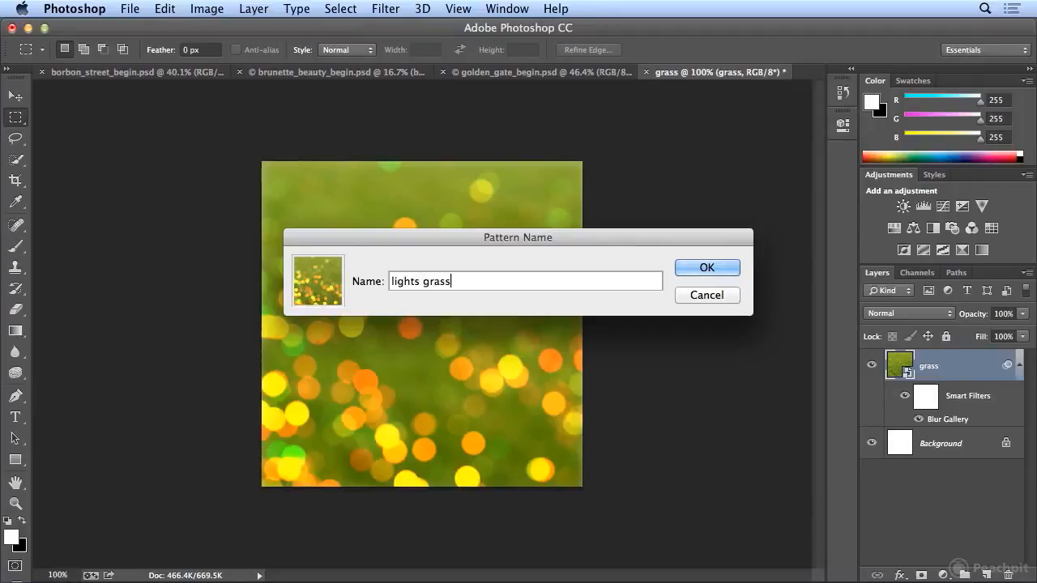
key("Return")
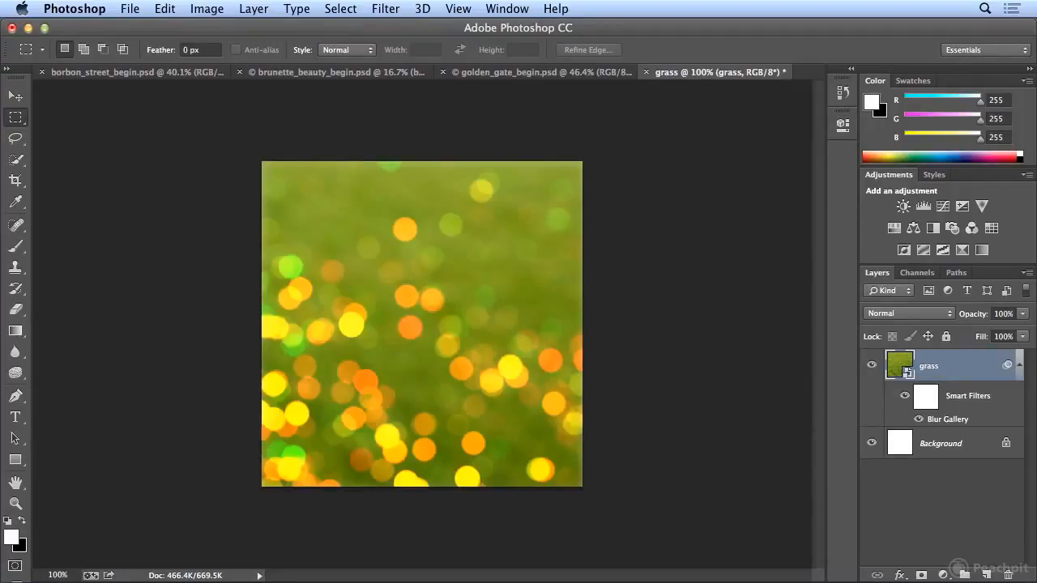
- In brunette_beauty_begin.psd, create a new layer named bg and move it below the beauty layer
left_click(301, 73)
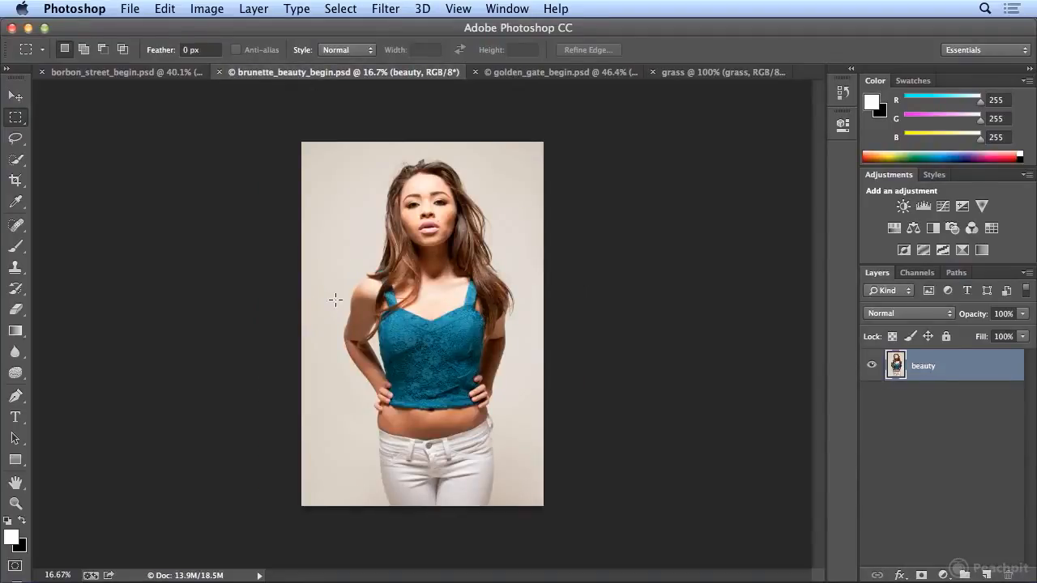
left_click(253, 8)
mouse_move(267, 28)
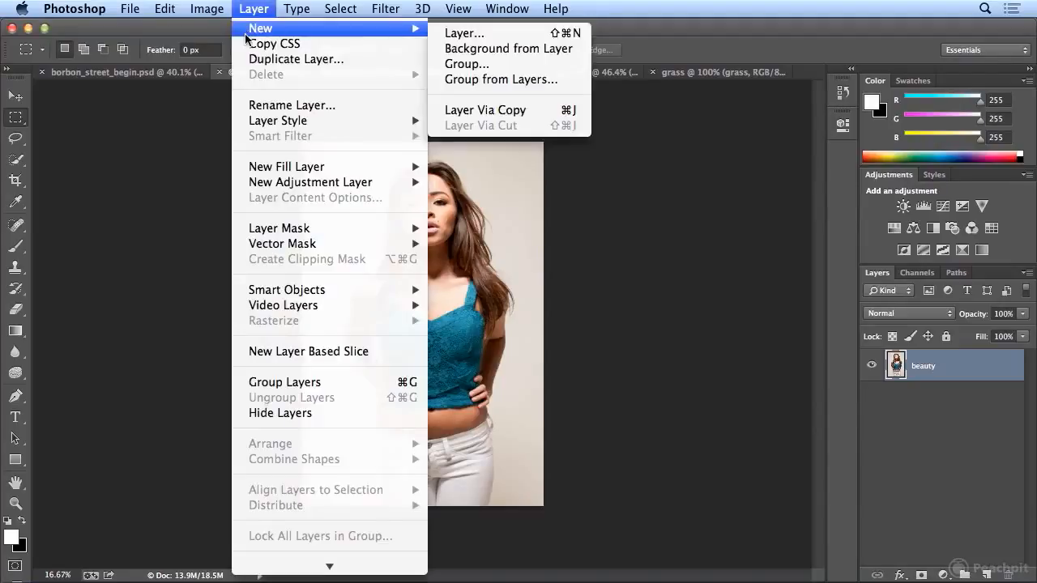
left_click(481, 34)
type("ba")
key("BackSpace")
type("g")
key("Return")
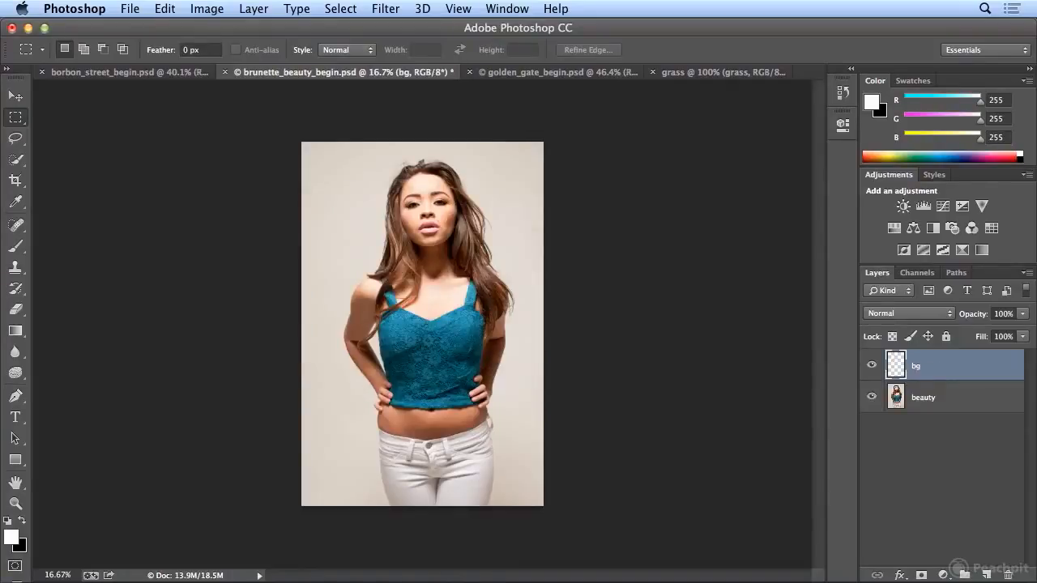
left_click_drag(941, 374, 945, 427)
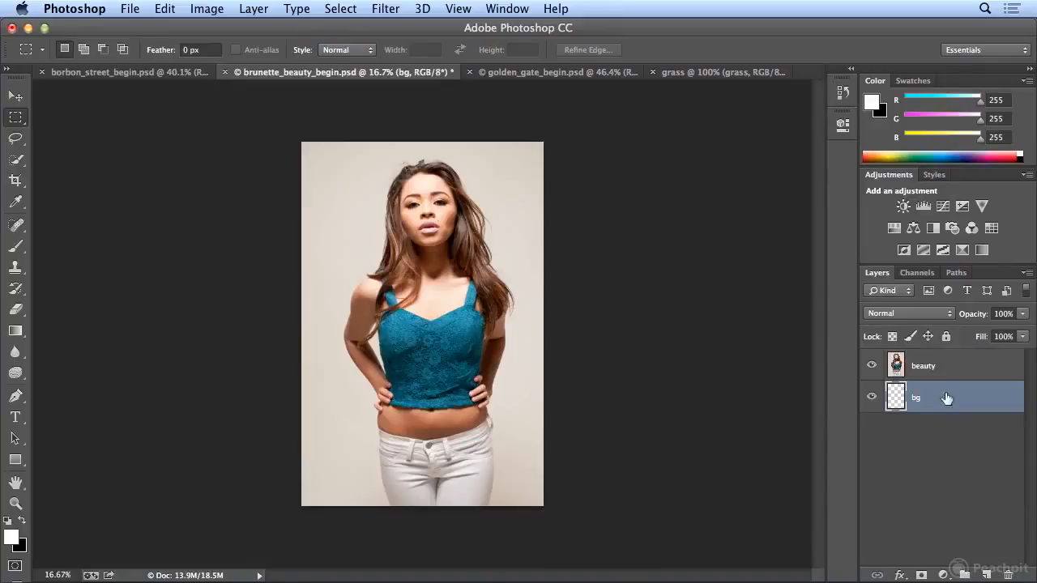
- Load the silhouette channel as a new selection and use it to add a layer mask to the beauty layer
left_click(922, 368)
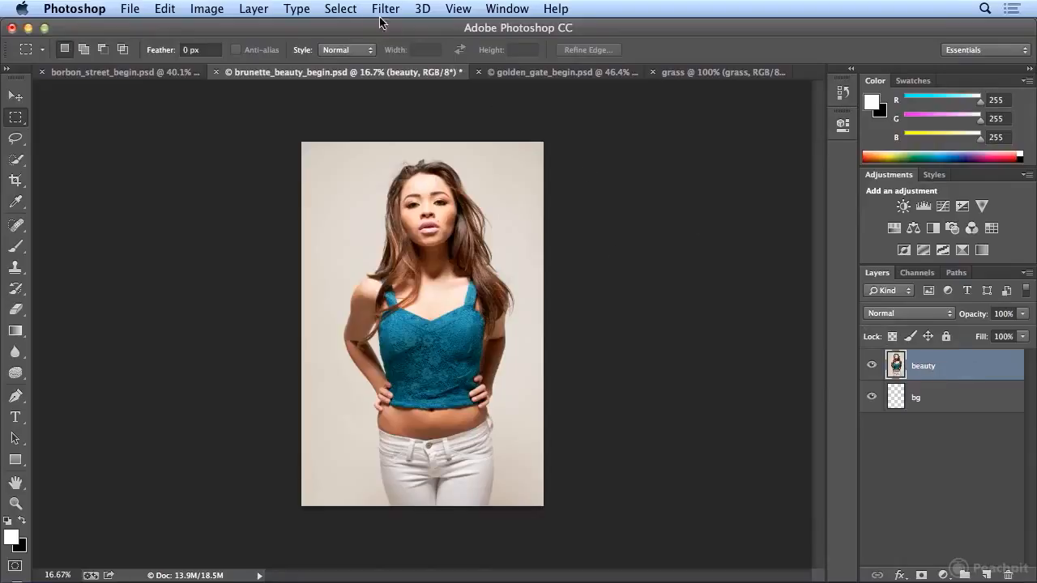
left_click(340, 8)
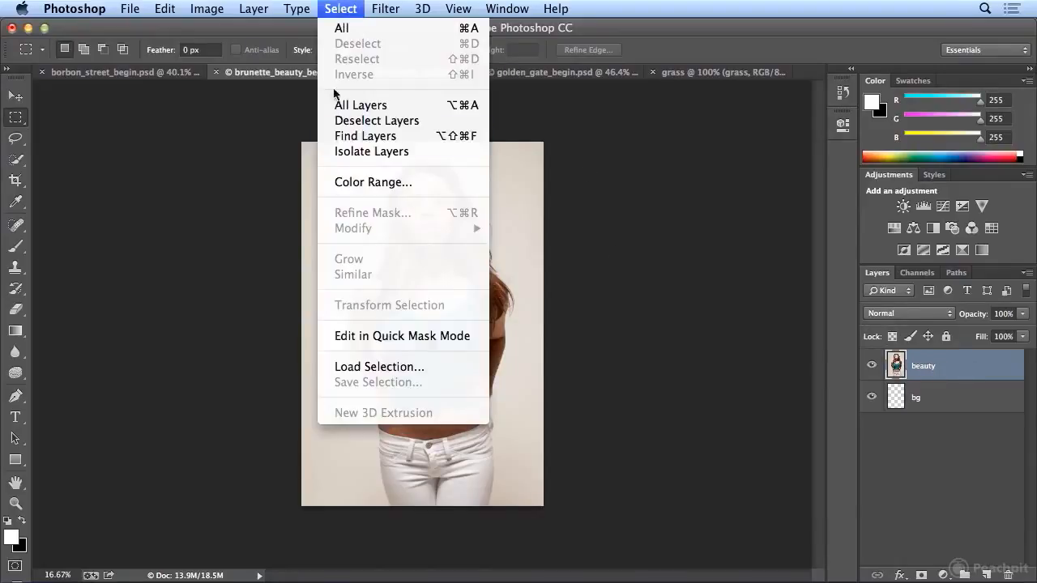
left_click(421, 367)
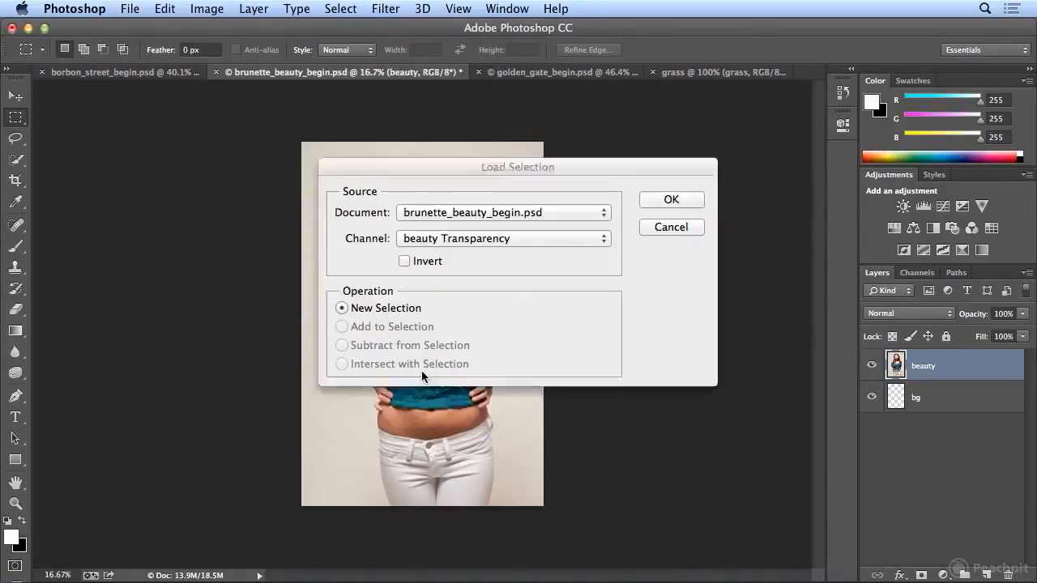
left_click(449, 243)
left_click(454, 263)
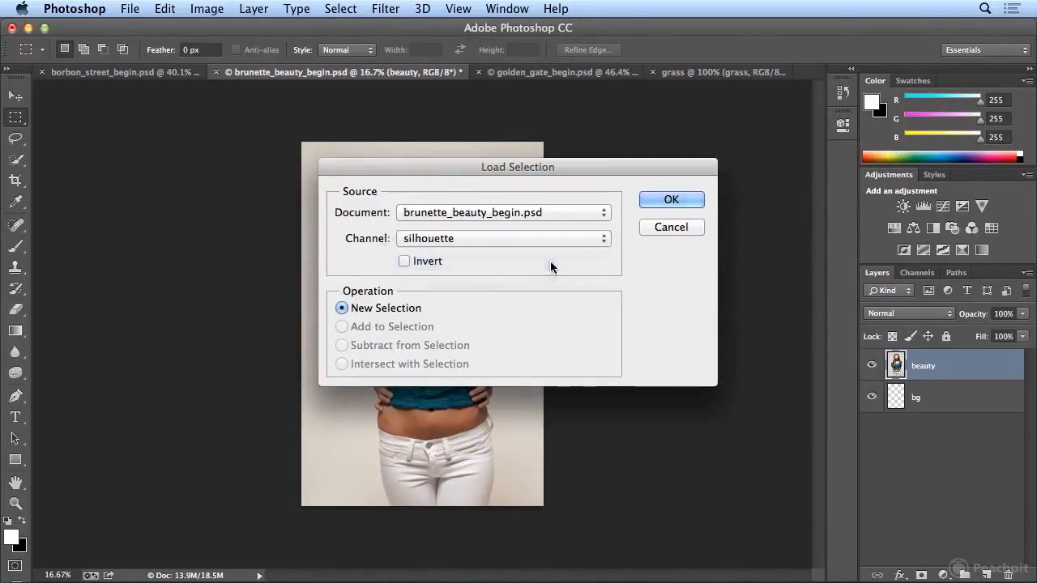
left_click(661, 209)
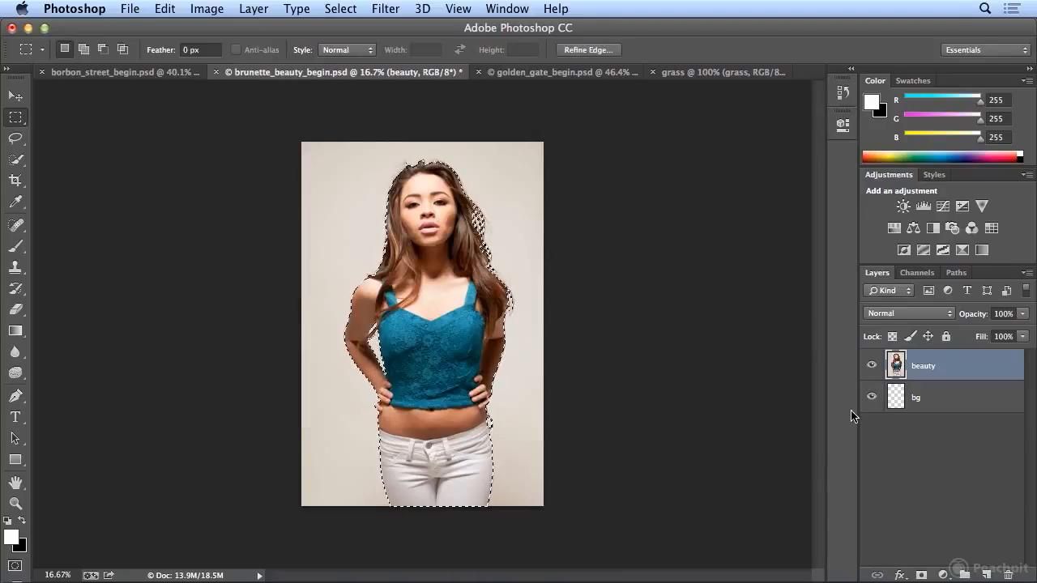
left_click(922, 575)
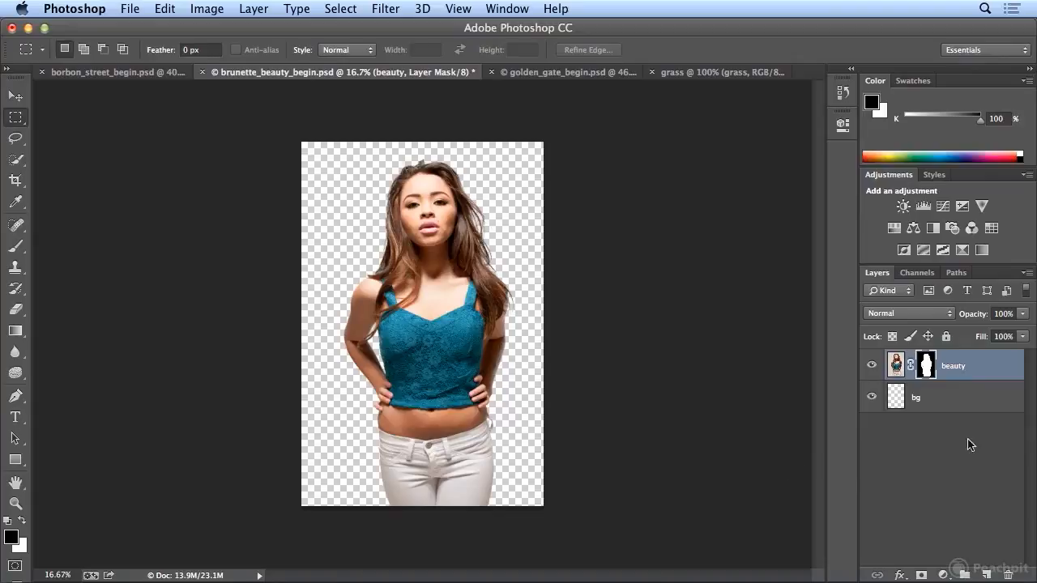
- Fill the bg layer with the plain grass pattern in Normal mode at 100% opacity
left_click(940, 405)
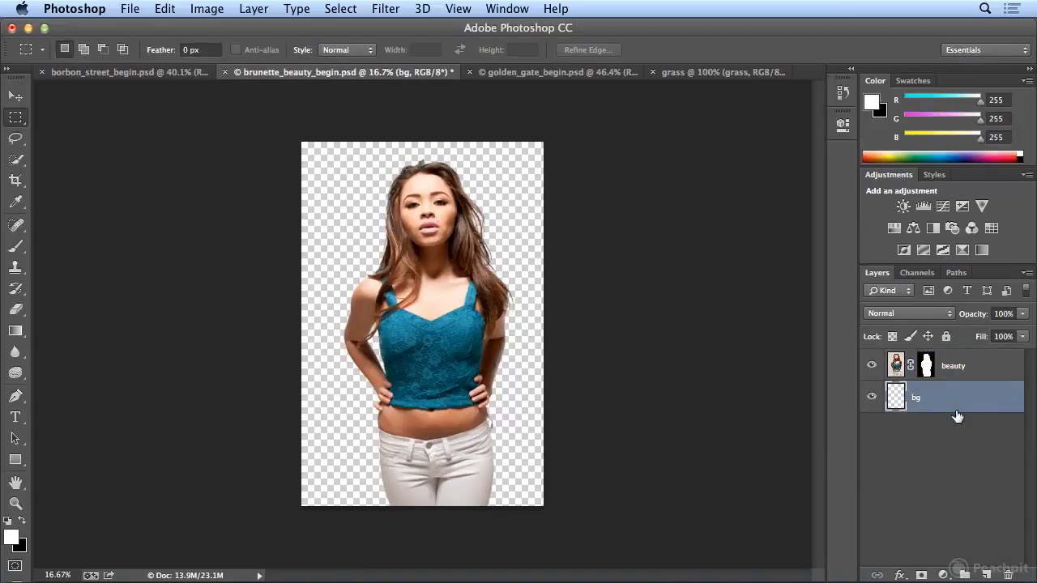
left_click(166, 8)
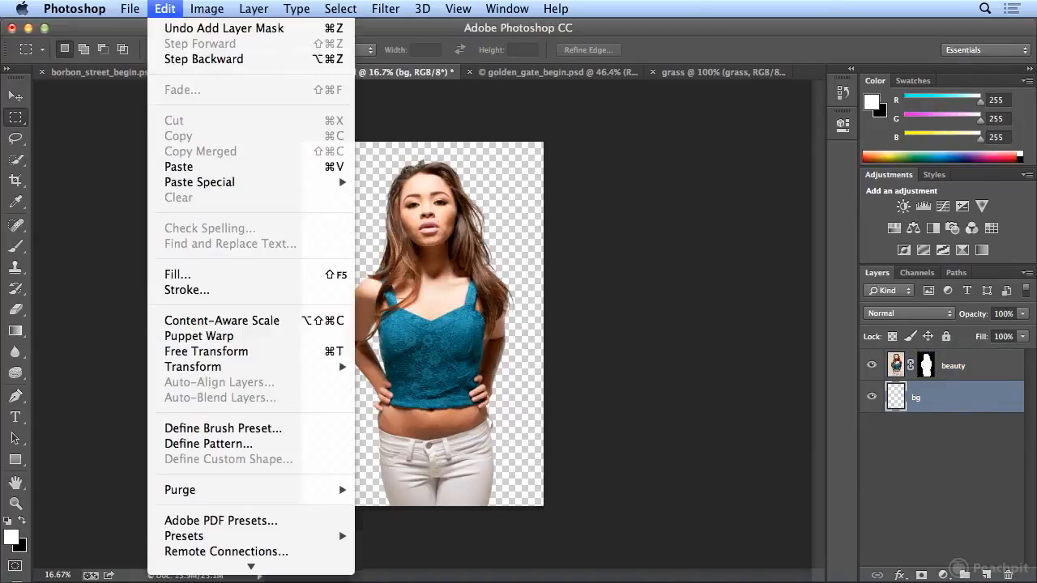
left_click(233, 274)
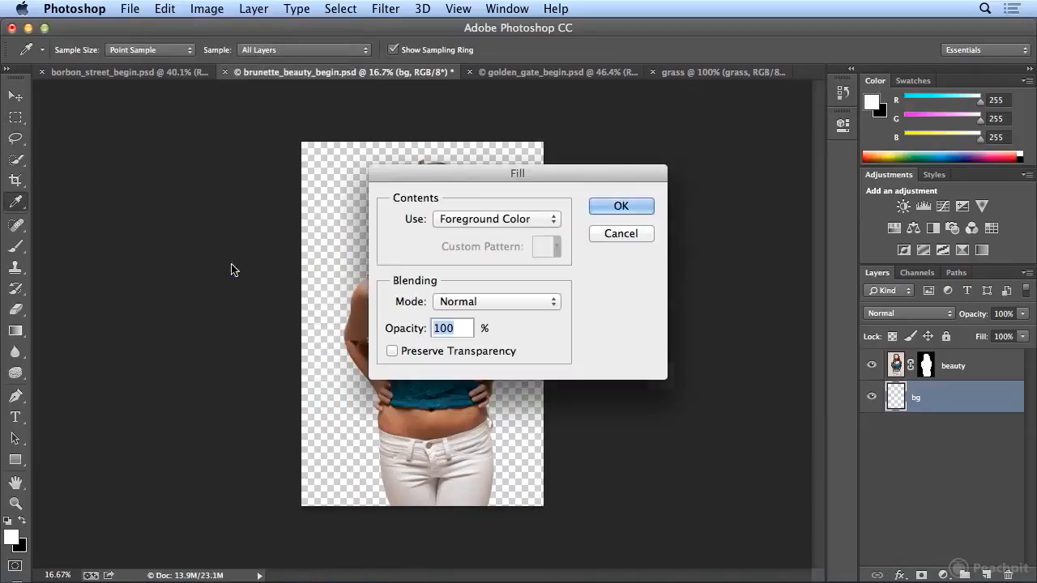
left_click(481, 220)
left_click(508, 288)
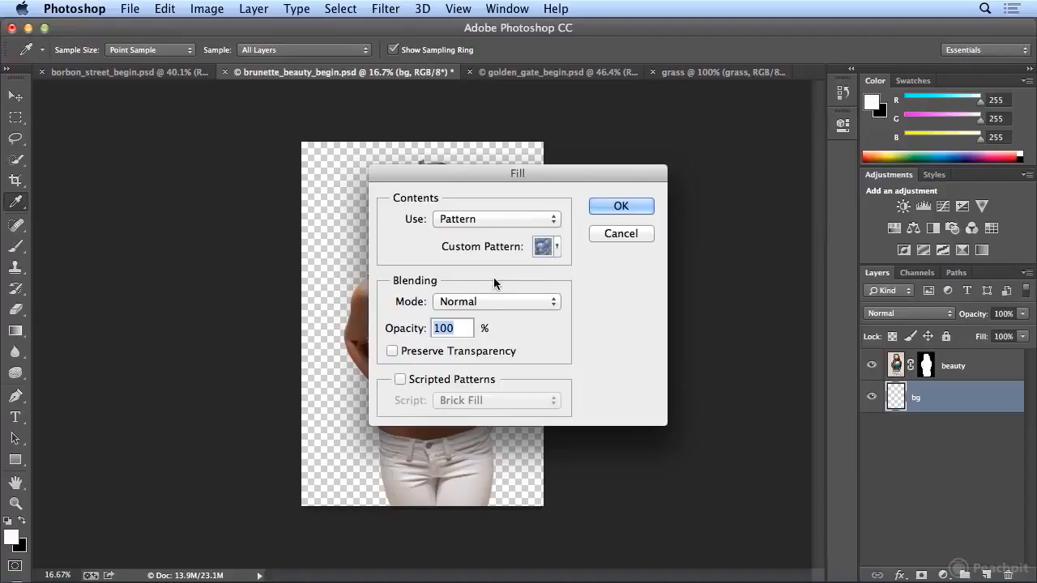
left_click(557, 252)
left_click(597, 281)
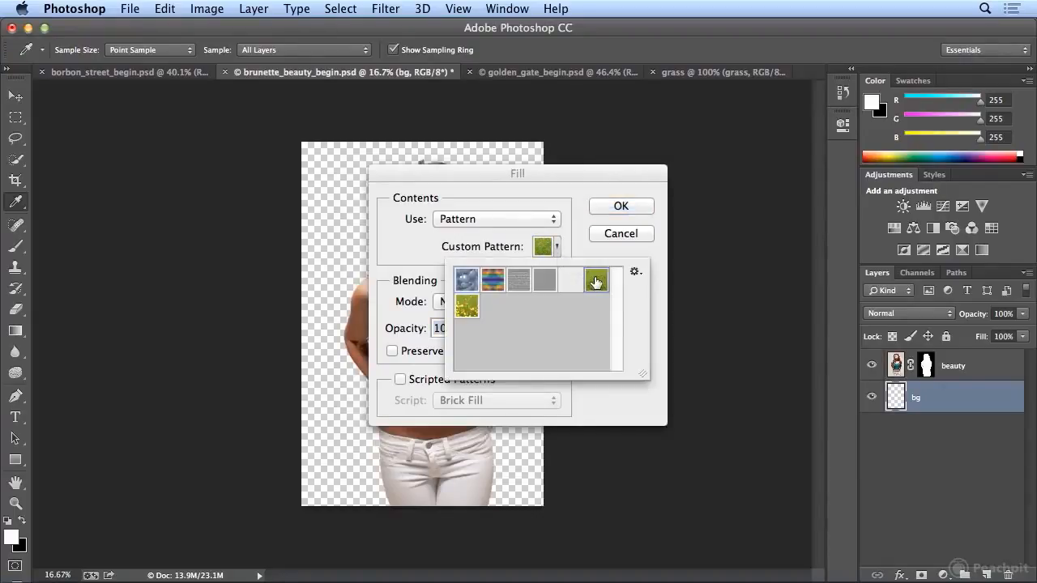
left_click(656, 285)
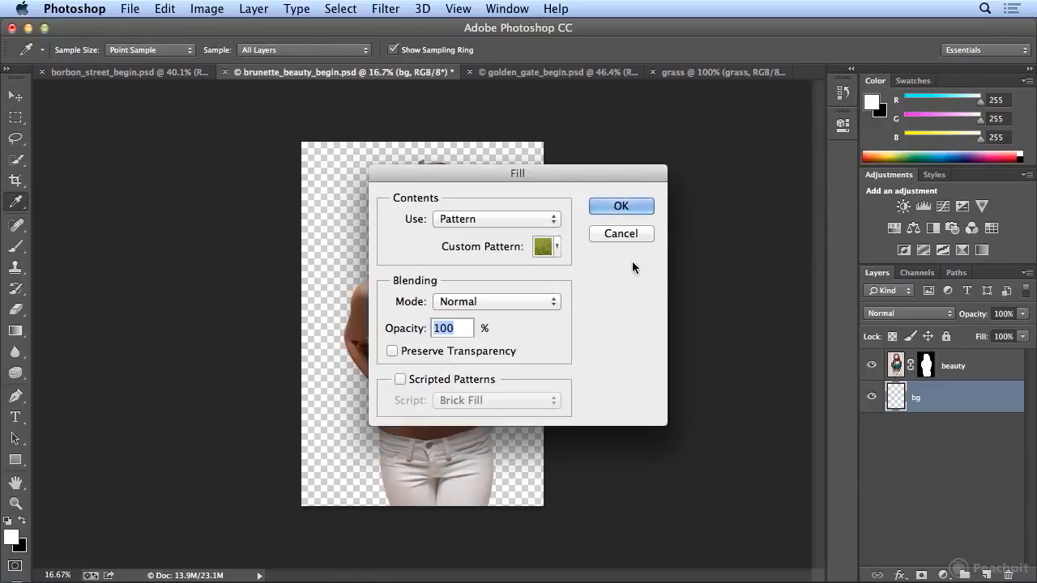
left_click(622, 206)
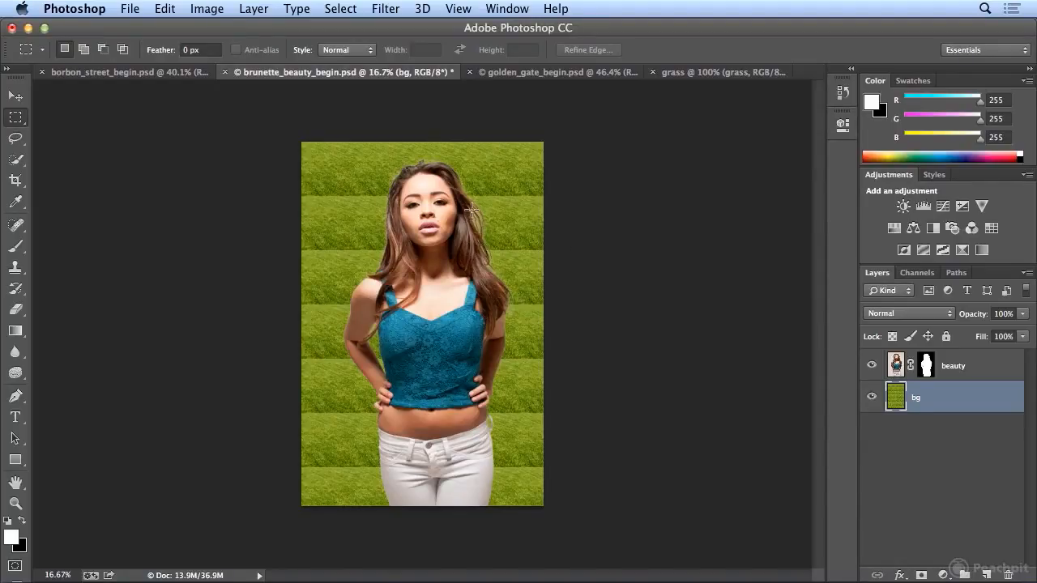
- Refill the bg layer with the lights grass bokeh pattern
left_click(166, 9)
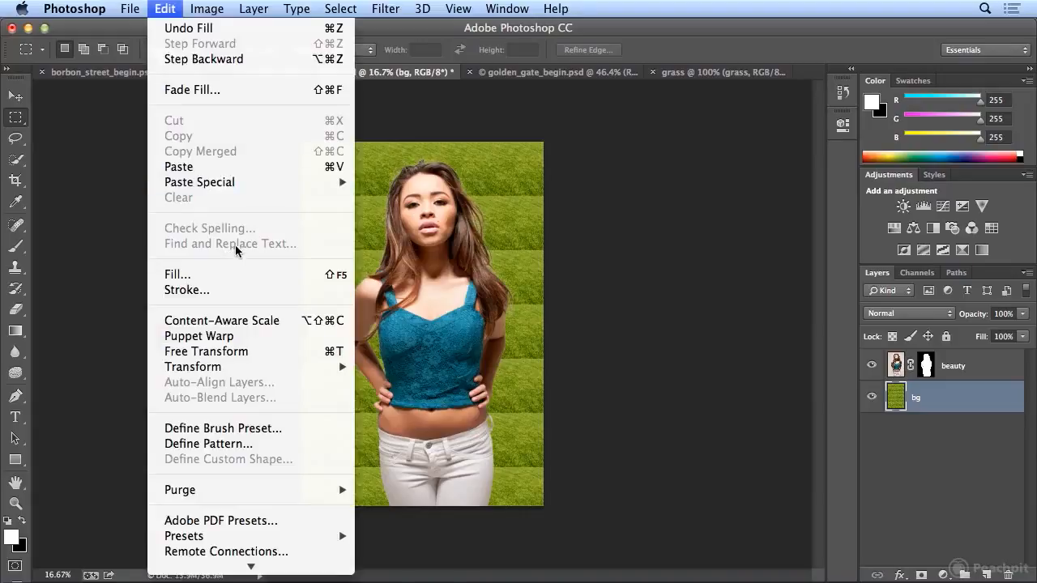
left_click(232, 273)
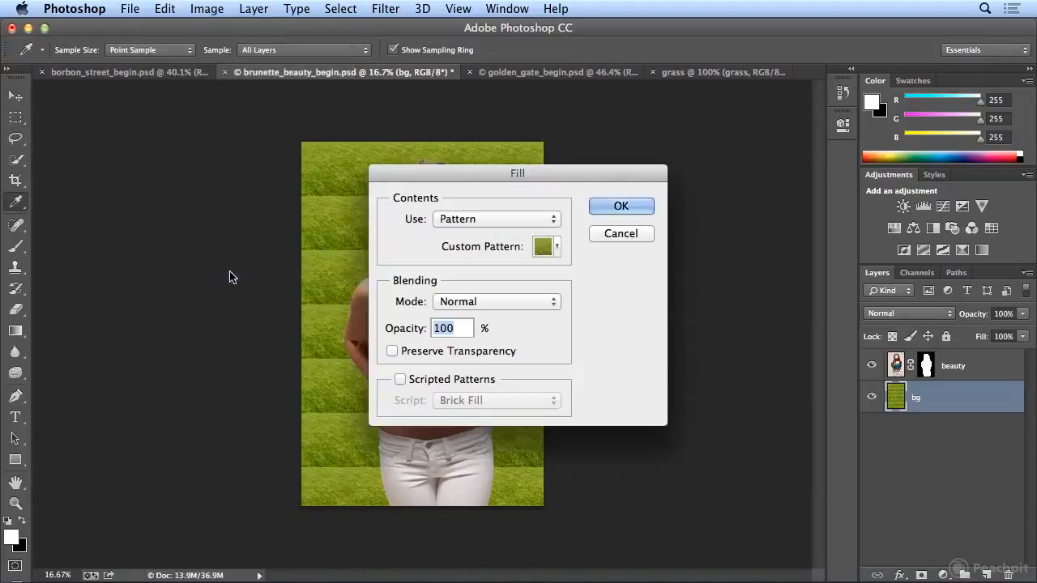
left_click(557, 247)
left_click(464, 312)
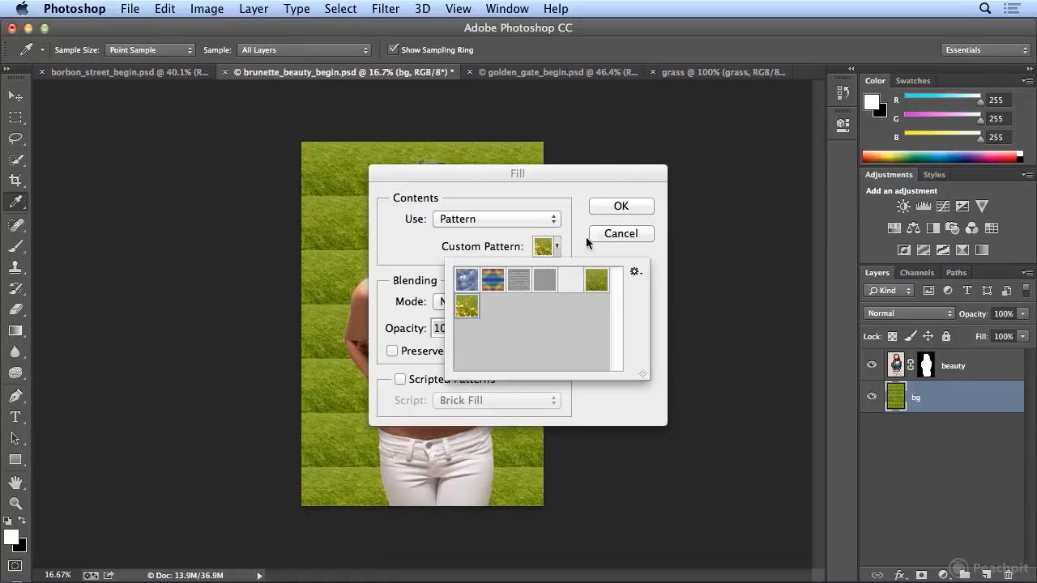
left_click(612, 209)
left_click(613, 210)
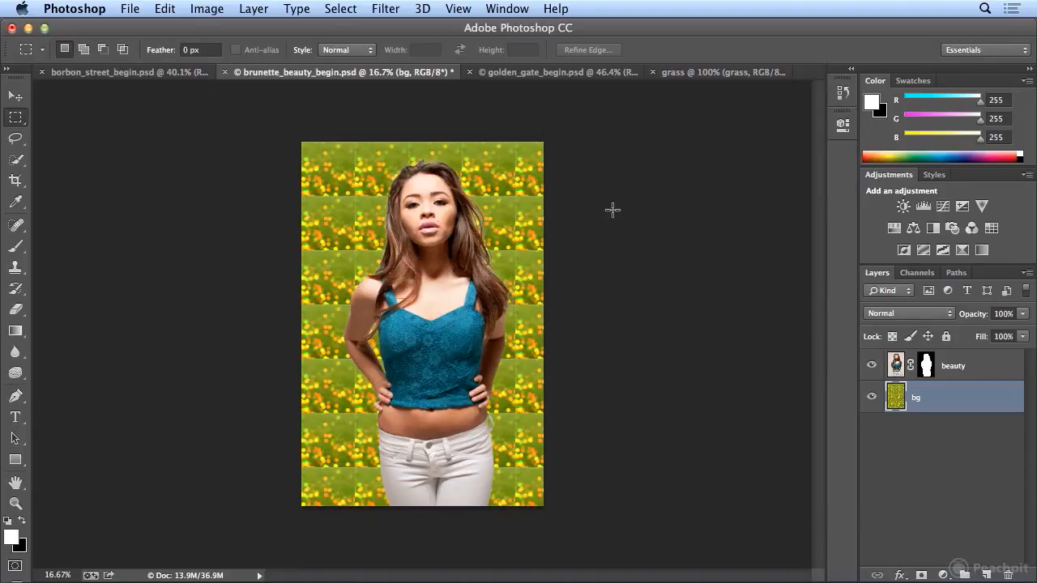
- Fill the bg layer again with the bokeh pattern, enabling Scripted Patterns with the Brick Fill script
left_click(155, 10)
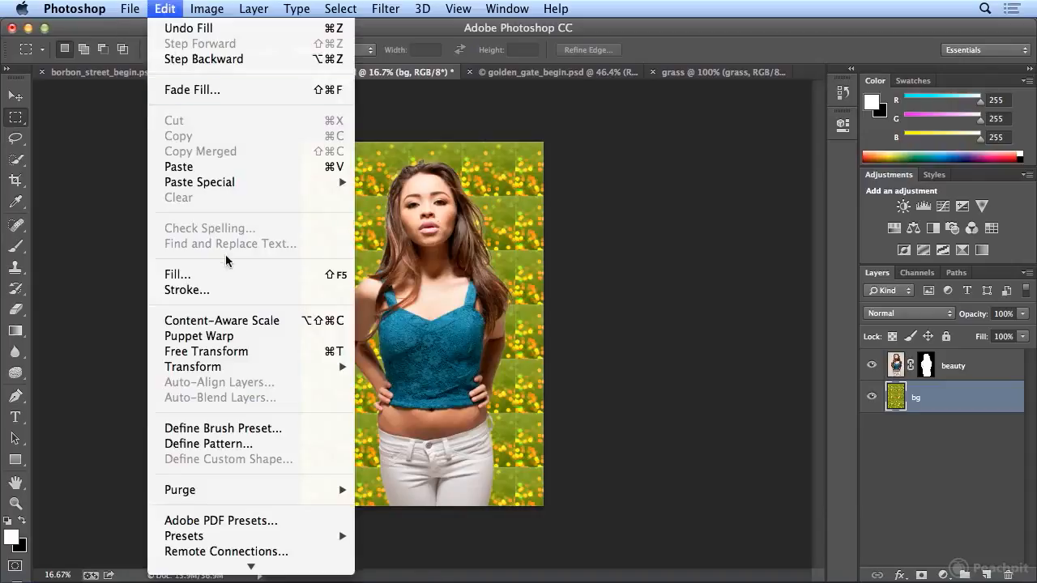
left_click(232, 276)
left_click(422, 384)
left_click(485, 399)
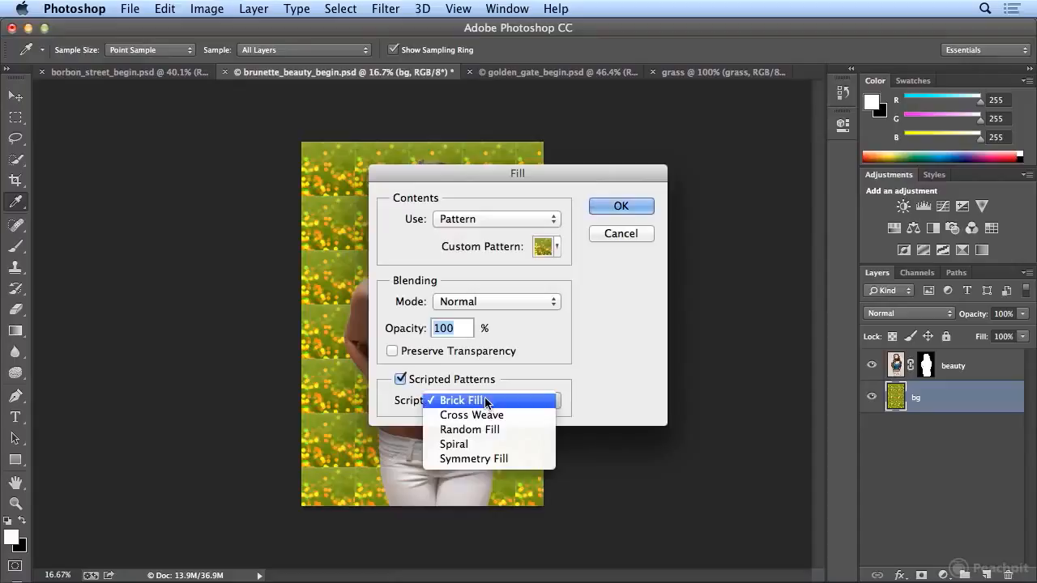
left_click(584, 396)
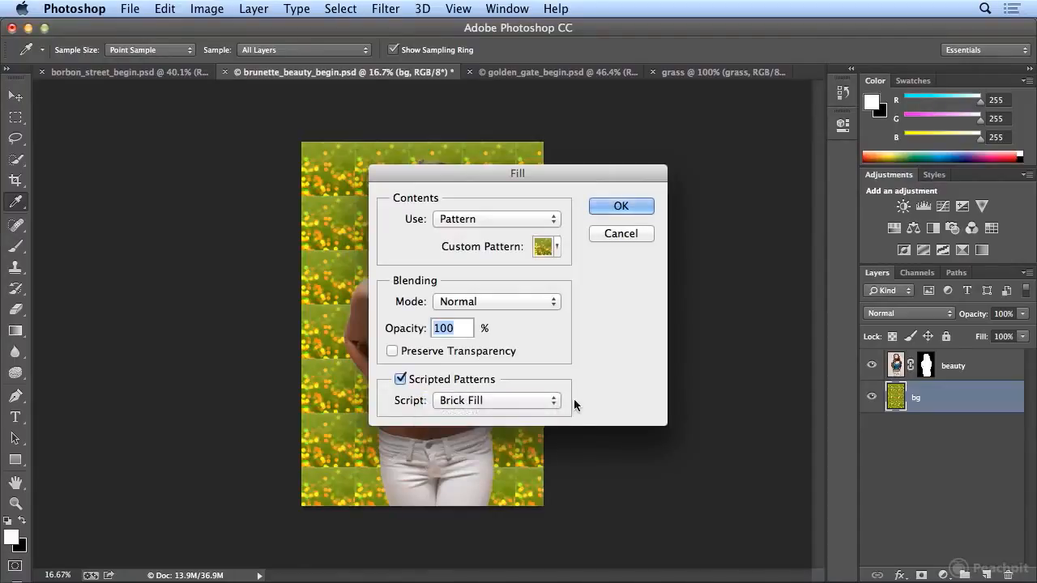
left_click(640, 208)
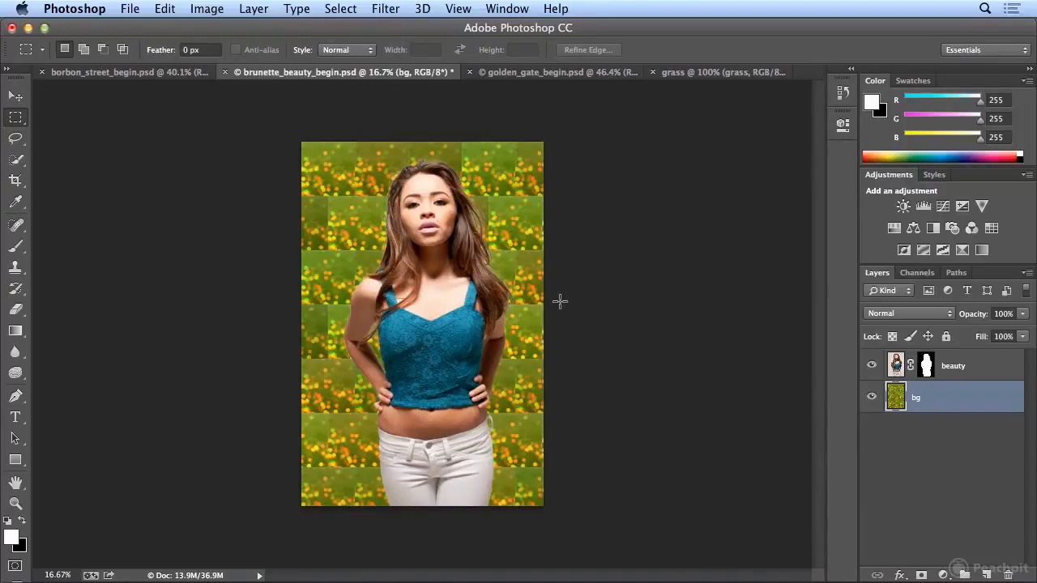
- Add a solid color fill layer named white above the bg layer, using color ffffff
left_click(252, 8)
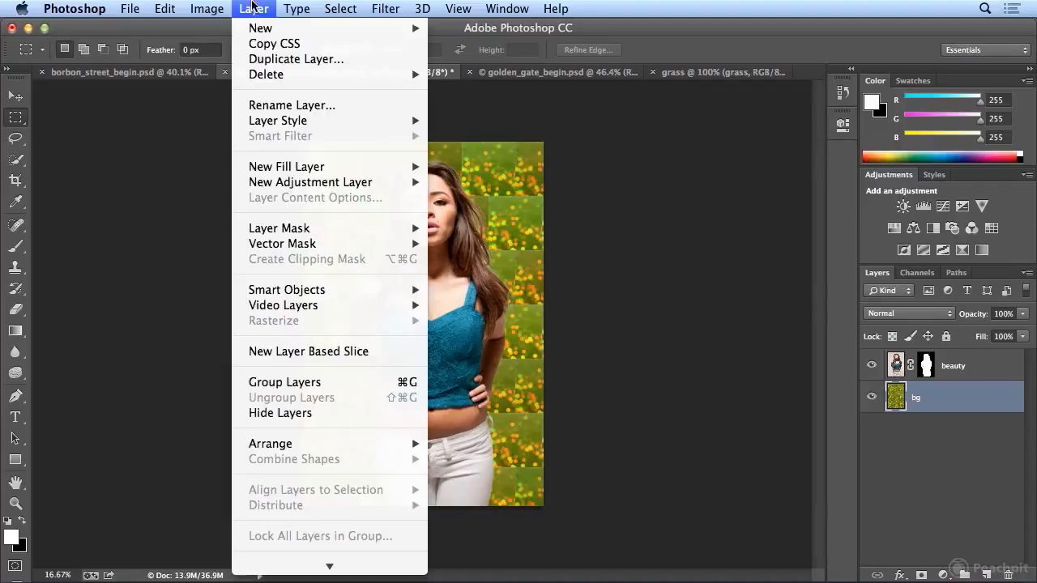
mouse_move(258, 33)
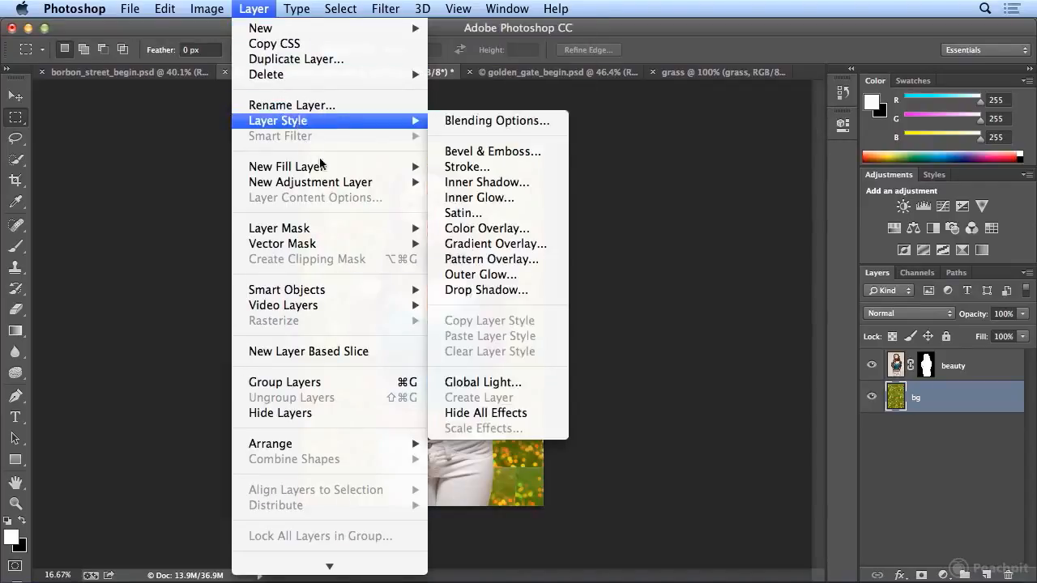
mouse_move(342, 172)
left_click(478, 166)
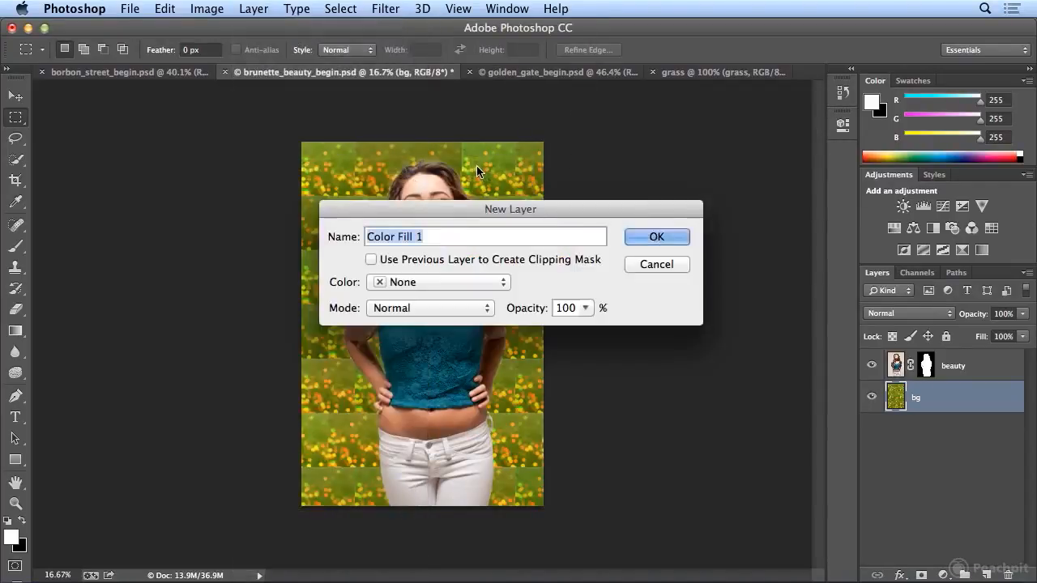
type("white")
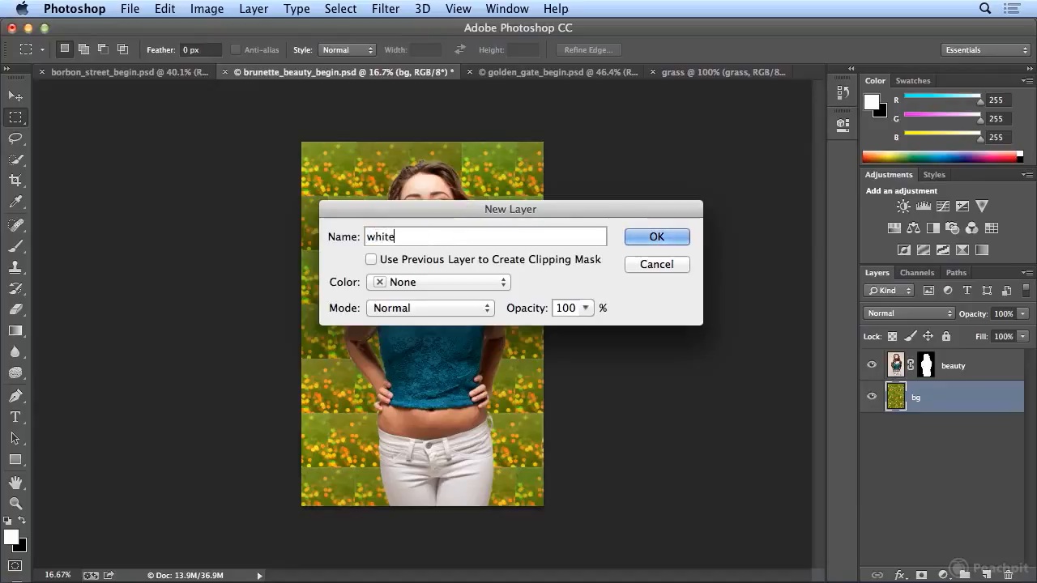
key("Return")
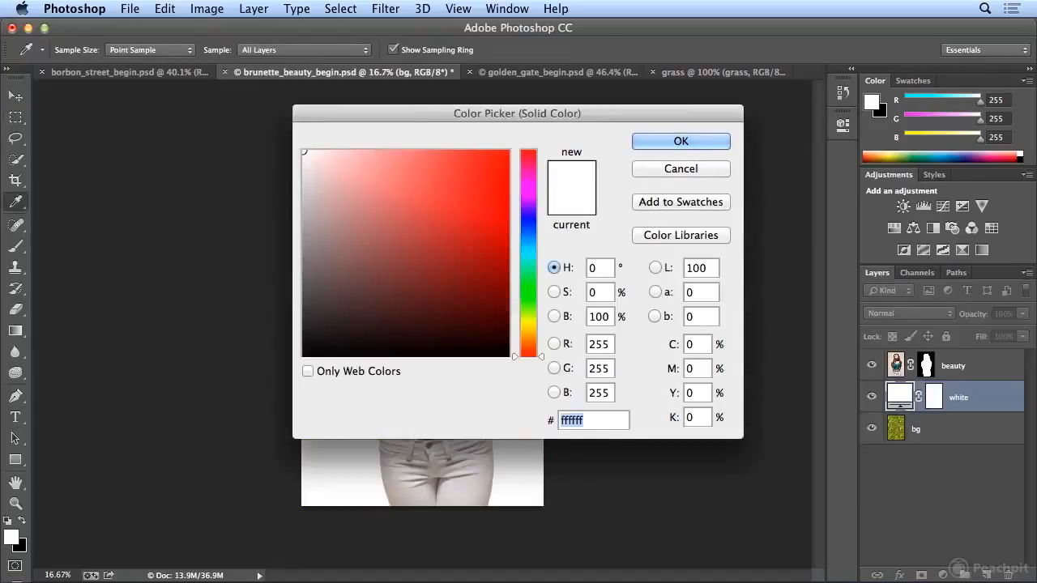
left_click(660, 142)
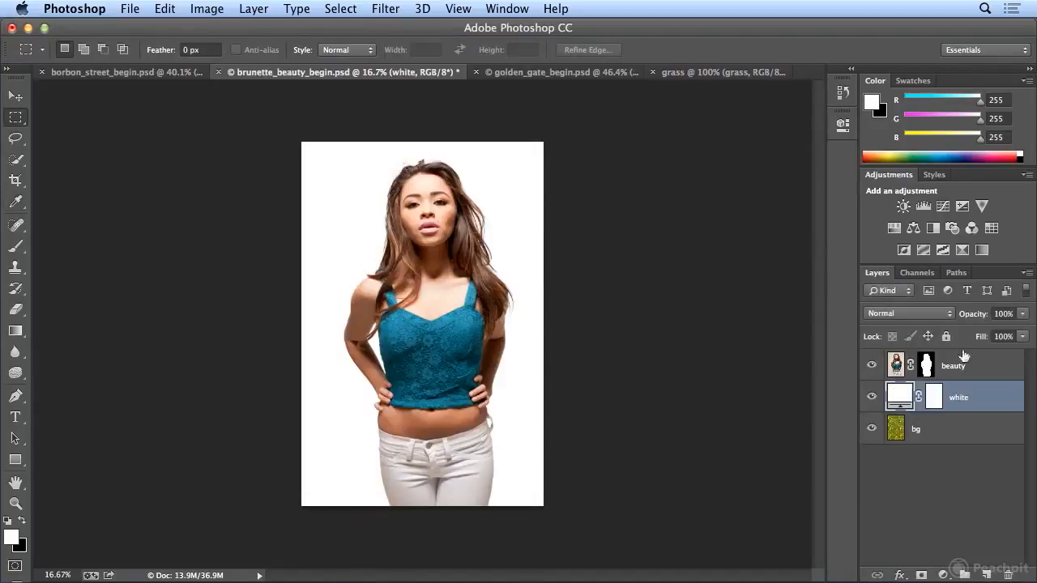
- Set the opacity of the white fill layer to 45%
left_click(1023, 313)
left_click_drag(1020, 331, 981, 336)
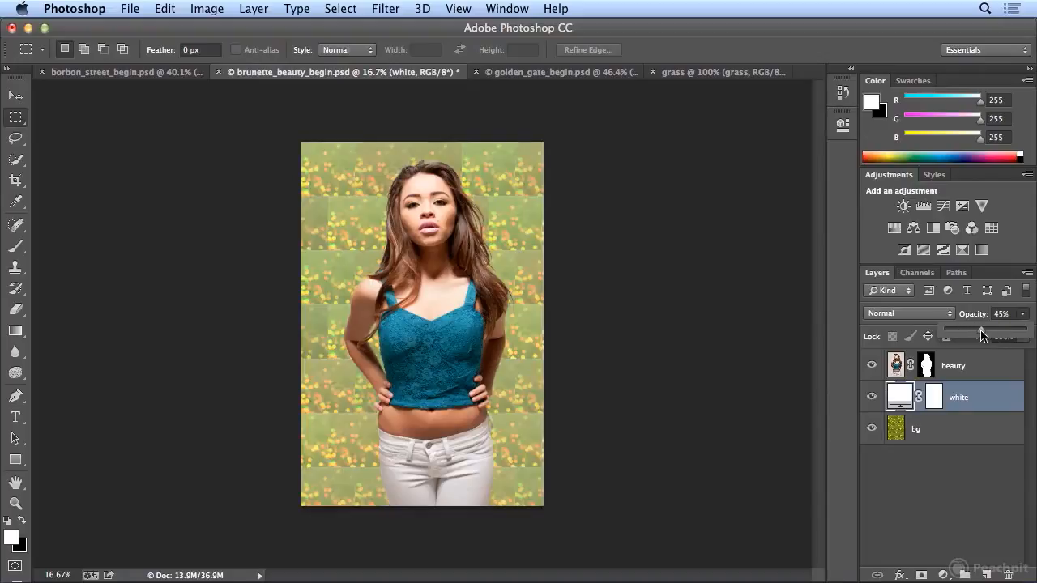
- With the white layer temporarily hidden, refill the bg layer with the bokeh pattern using the Spiral script
left_click(978, 430)
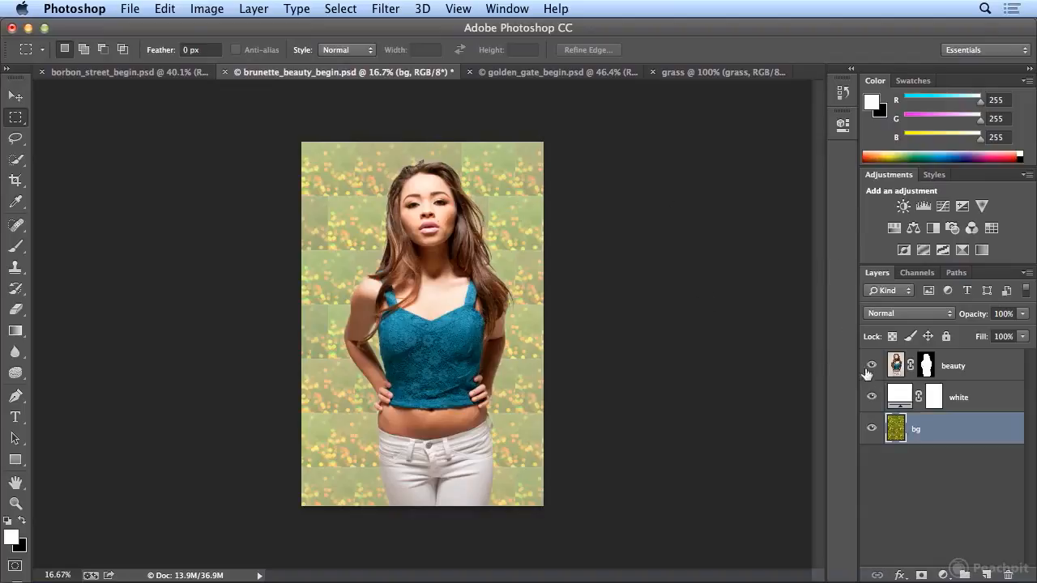
left_click(871, 397)
left_click(164, 8)
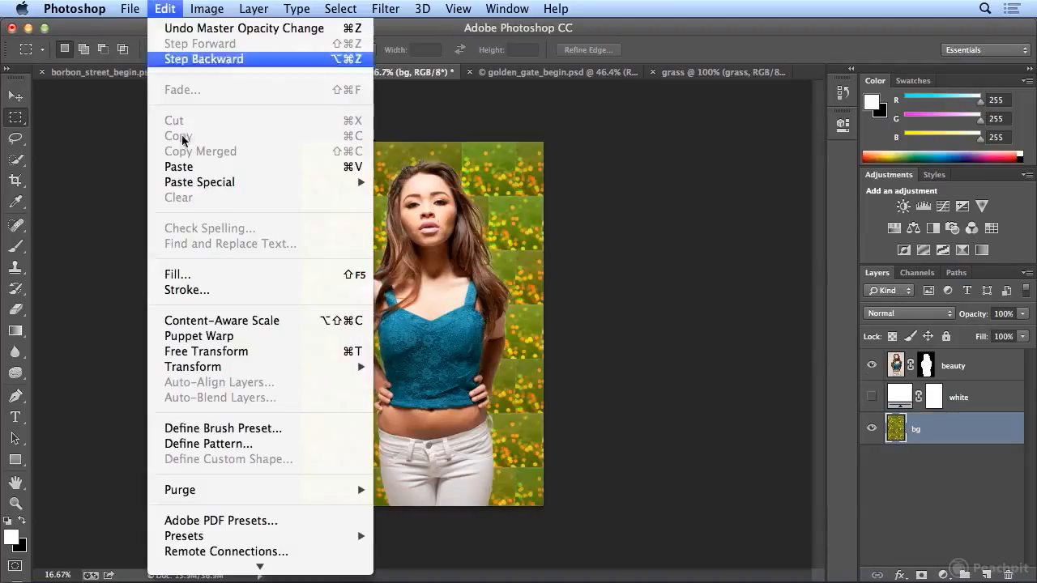
left_click(219, 271)
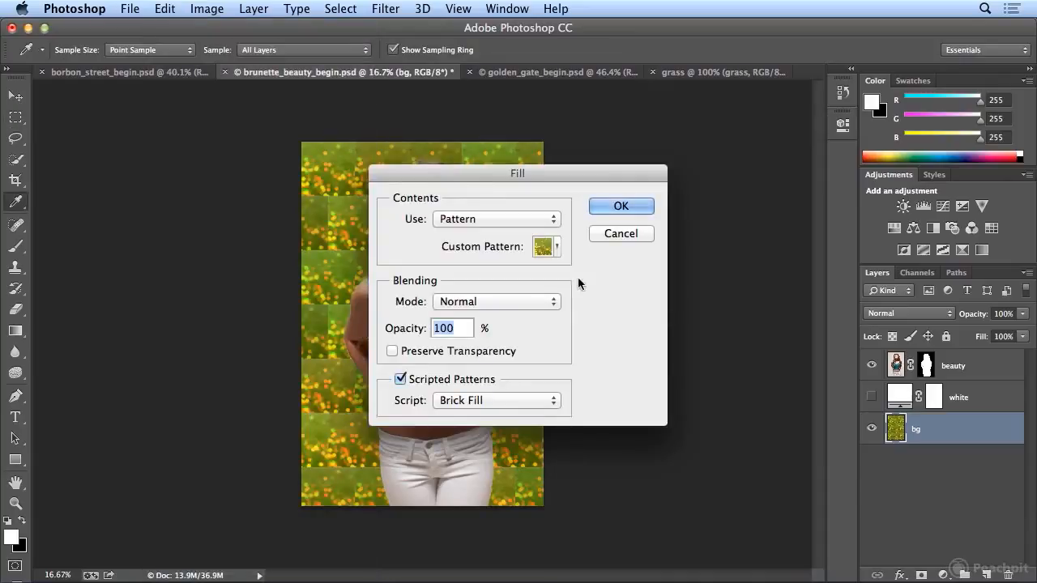
left_click(513, 401)
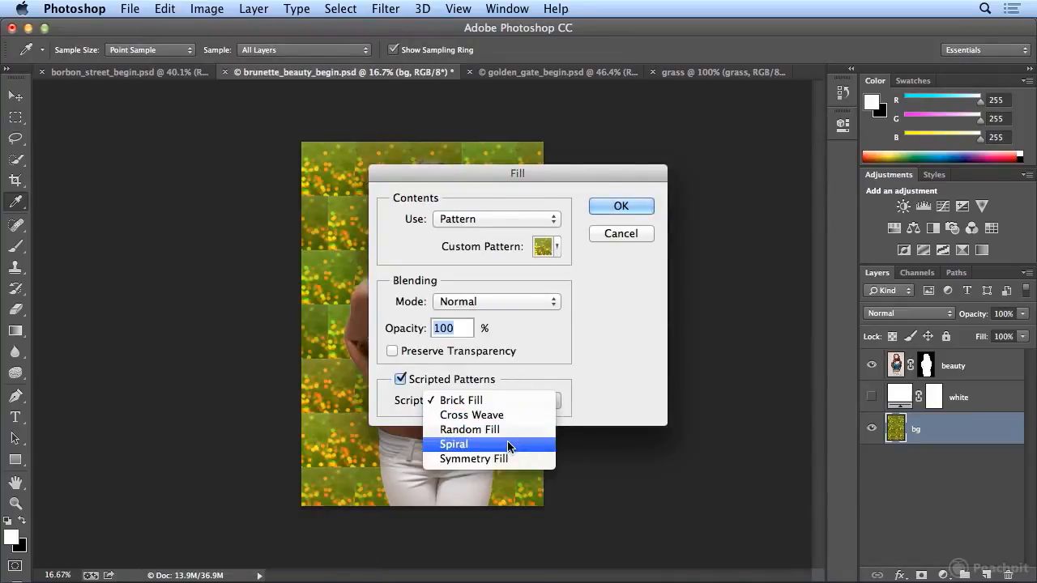
left_click(509, 444)
left_click(631, 206)
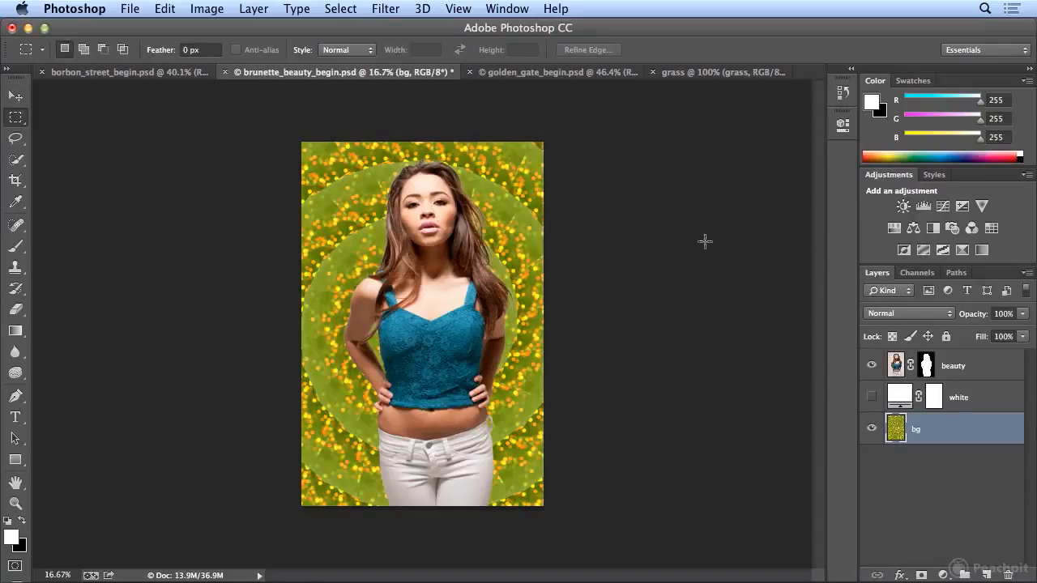
left_click(872, 397)
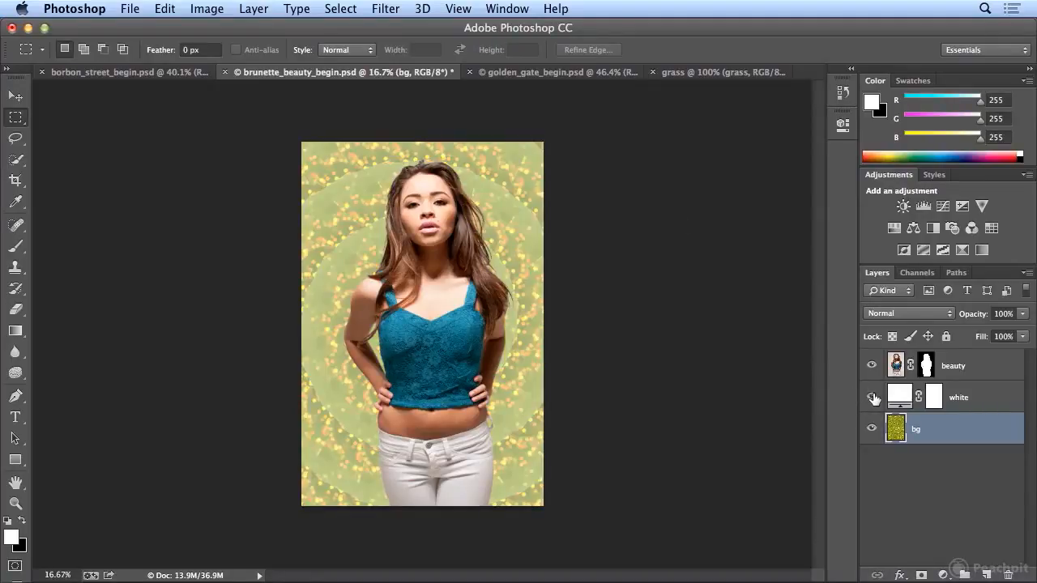
- Try black (000000) as the color of the white fill layer
double_click(933, 397)
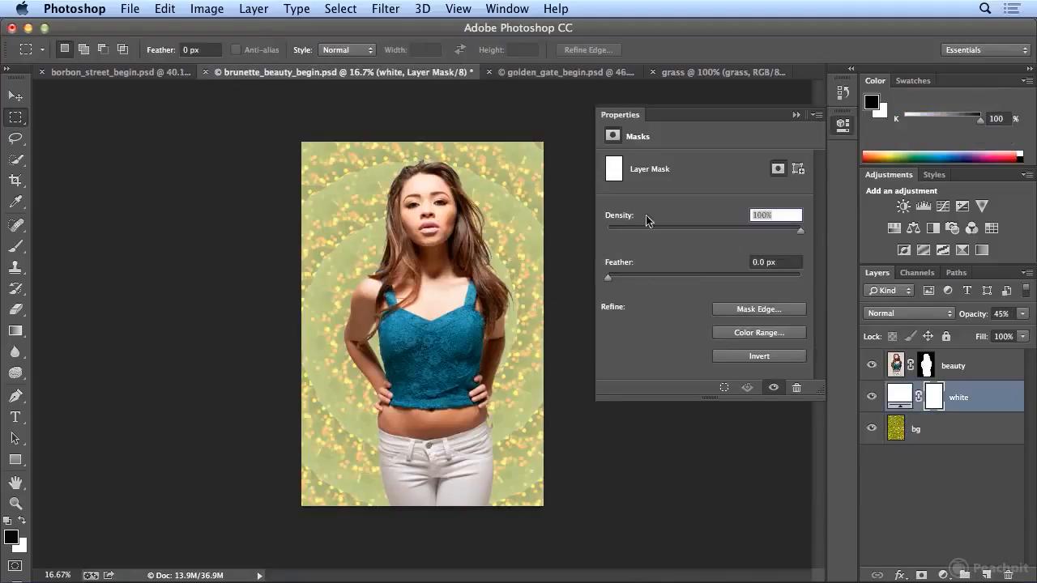
double_click(901, 397)
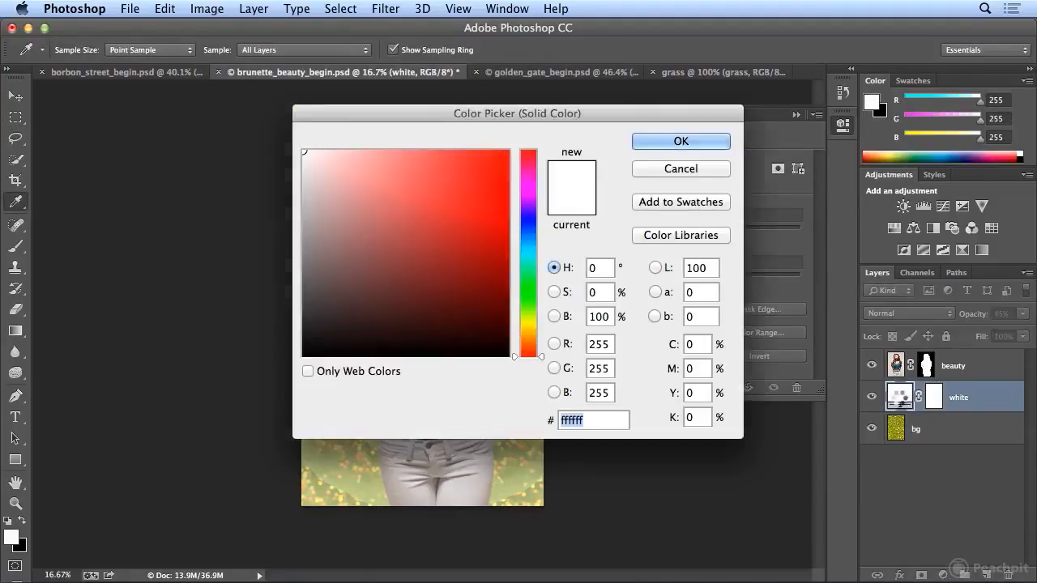
left_click_drag(446, 290, 539, 358)
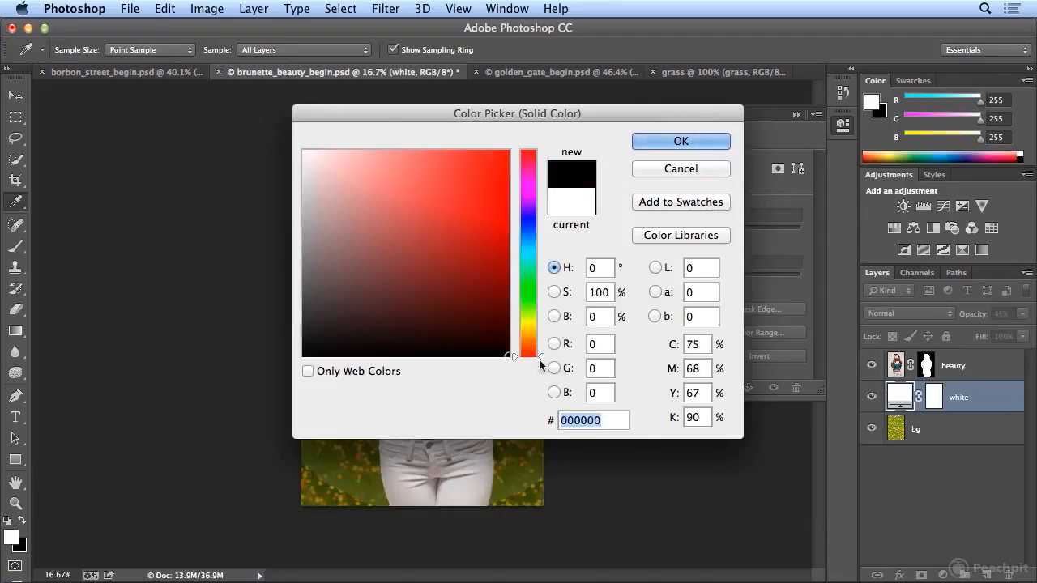
left_click(681, 141)
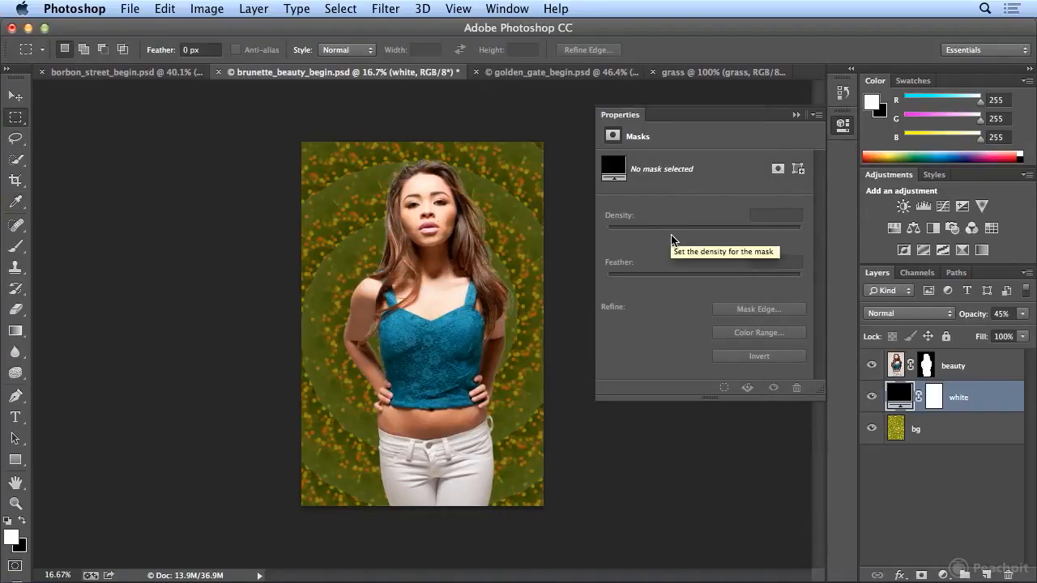
- Restore the white layer's fill color to ffffff
double_click(899, 400)
left_click_drag(429, 264, 279, 116)
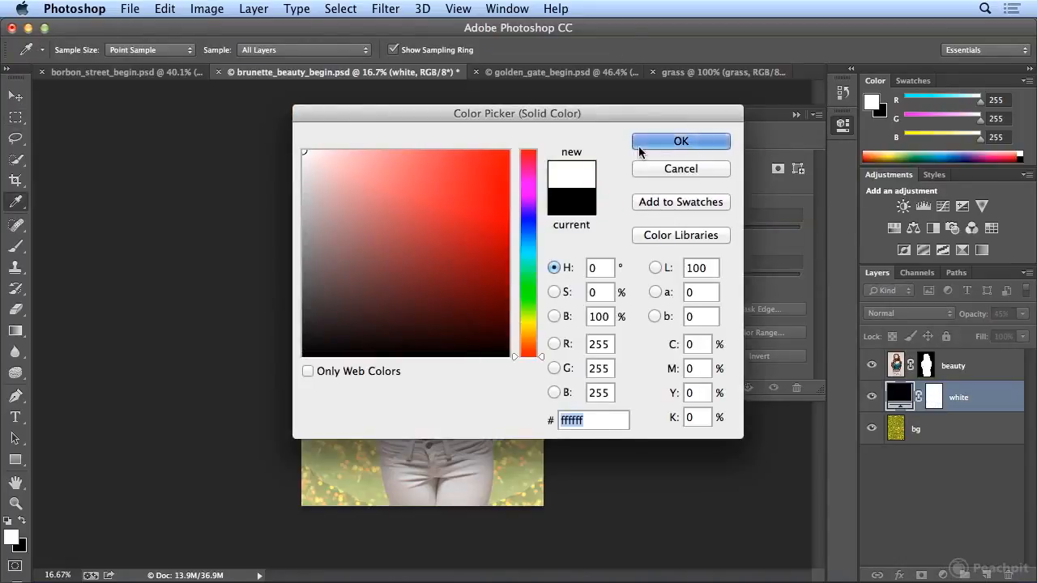
left_click(644, 141)
- Set the white layer's opacity to 24% and collapse the mask properties
left_click(1023, 313)
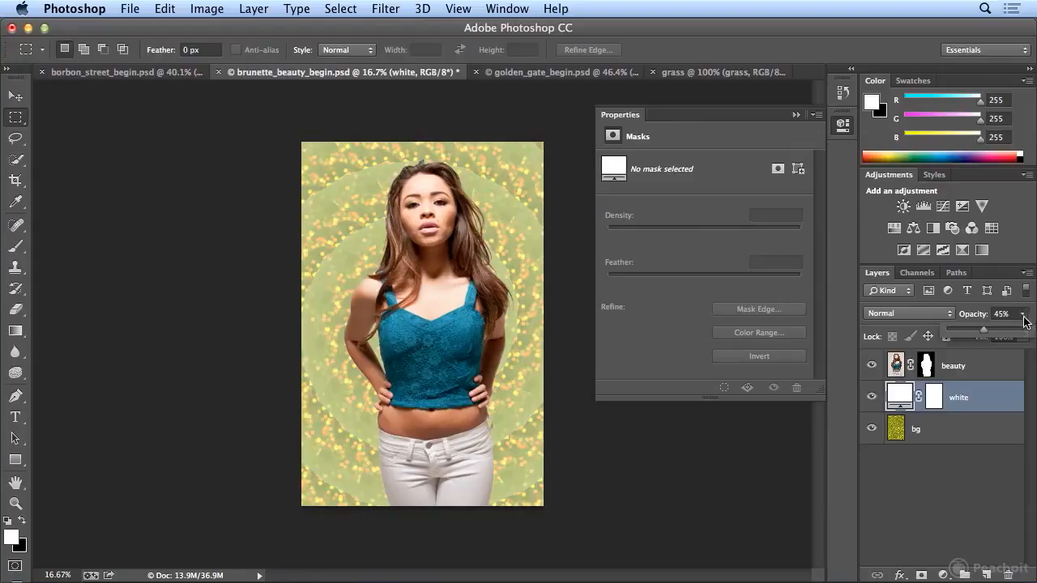
left_click_drag(985, 329, 968, 334)
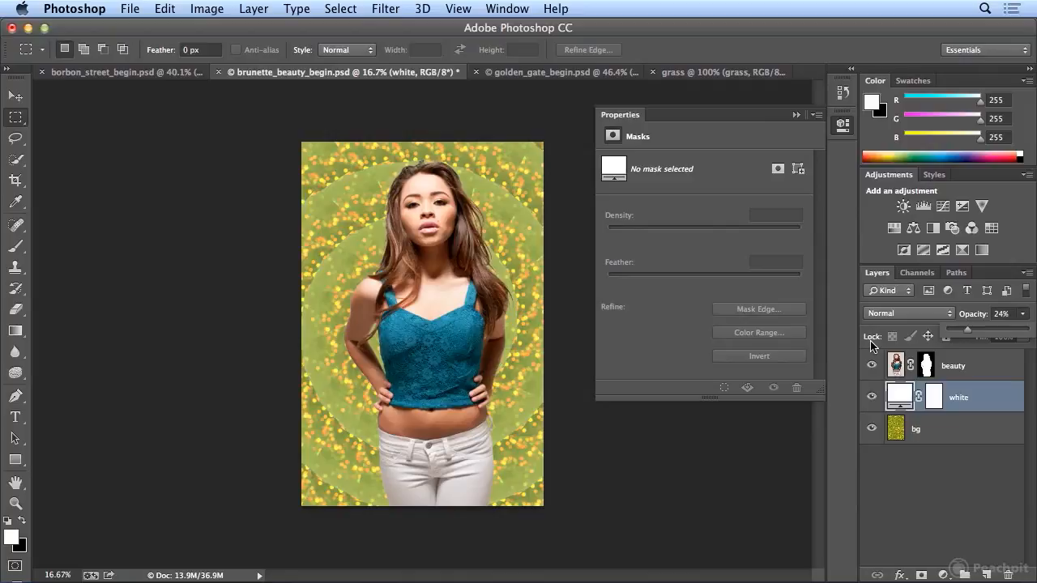
left_click(843, 125)
- In borbon_street_begin.psd, select a single brick below the street sign and define it as a pattern named yellow brick 01
left_click(120, 77)
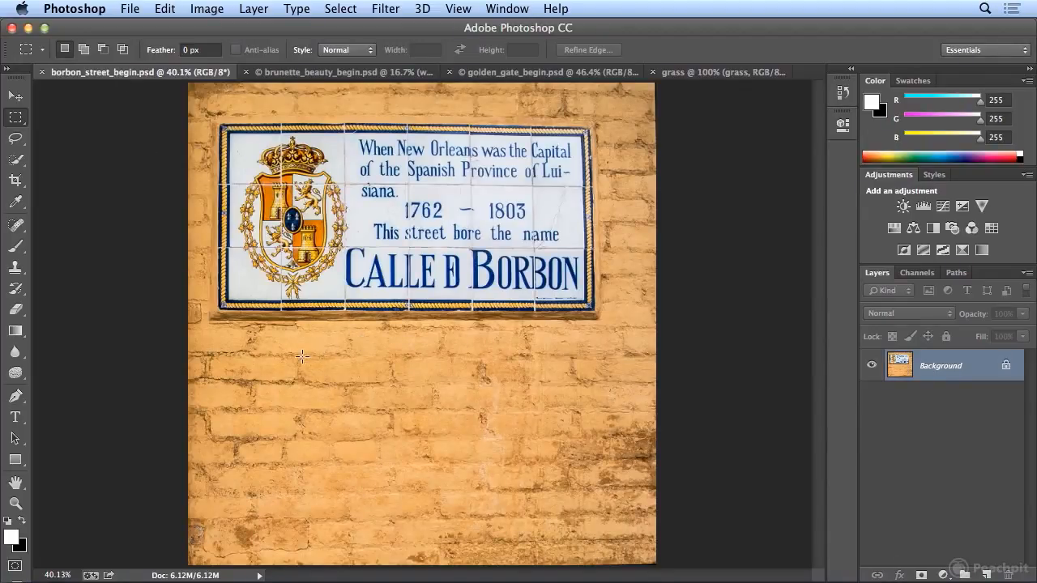
left_click_drag(298, 355, 394, 389)
left_click(164, 9)
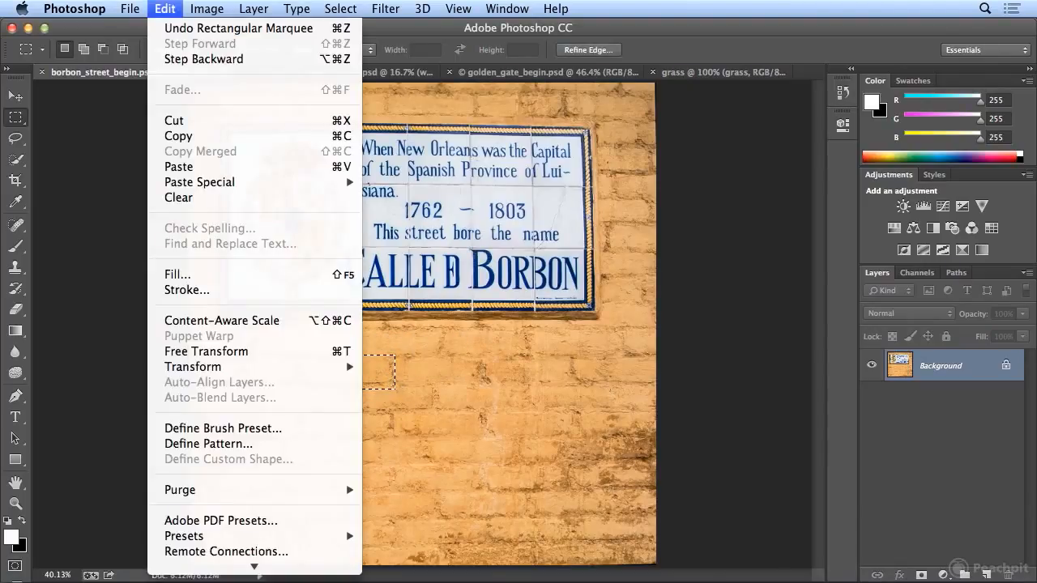
left_click(245, 443)
type("yellow bring")
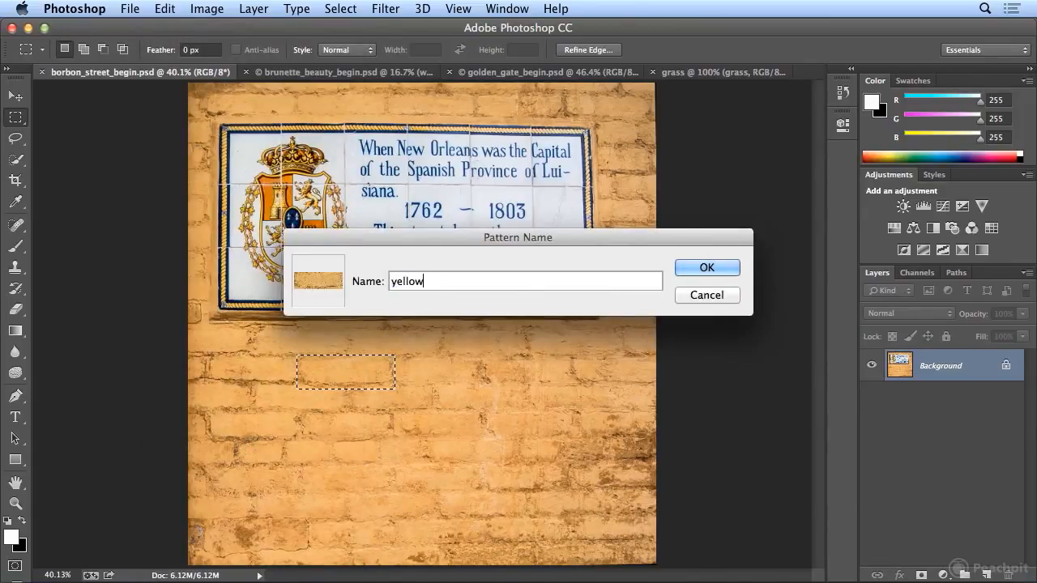
key("BackSpace")
key("BackSpace")
type("ck 1")
key("BackSpace")
type("01")
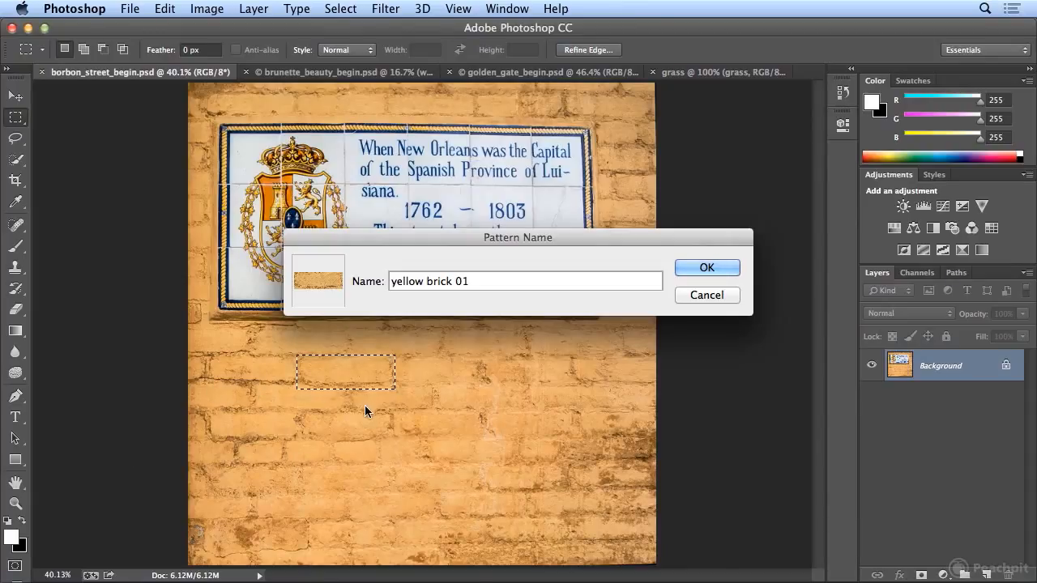
left_click(696, 273)
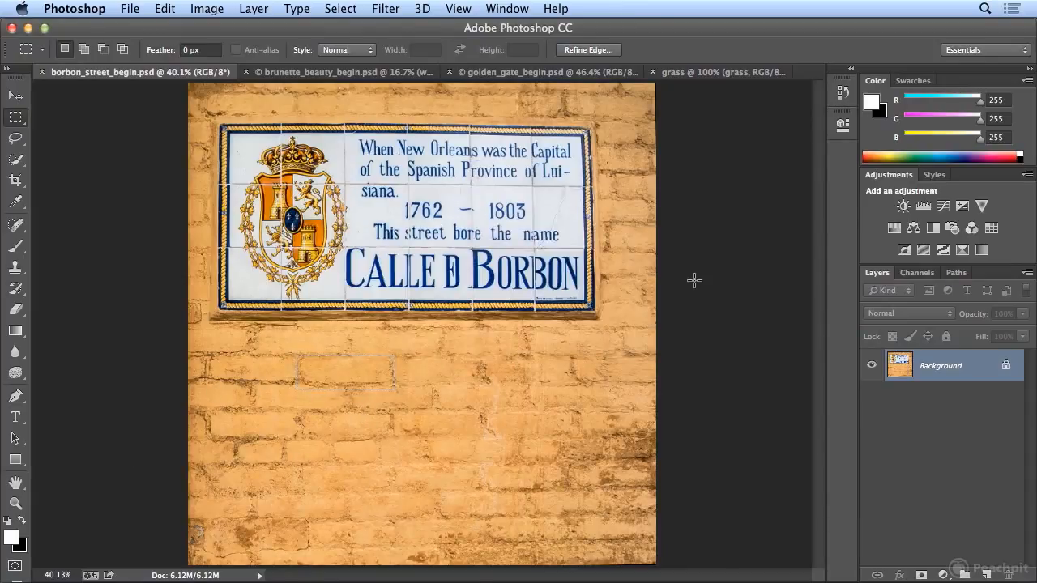
- In brunette_beauty_begin.psd, try filling the bg layer with the yellow brick 01 pattern using the Brick Fill script, and undo the fill
left_click(323, 71)
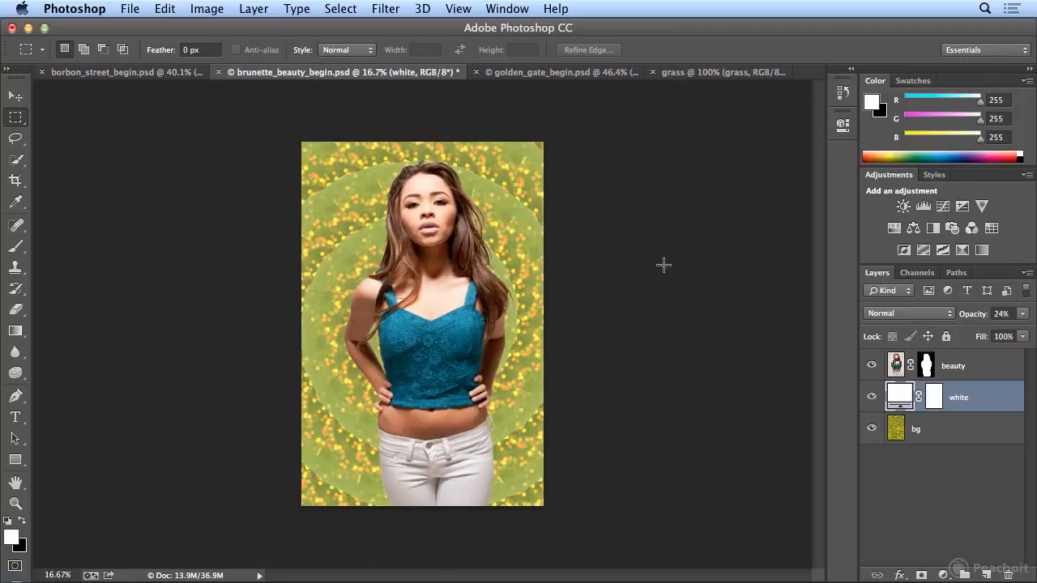
left_click(895, 431)
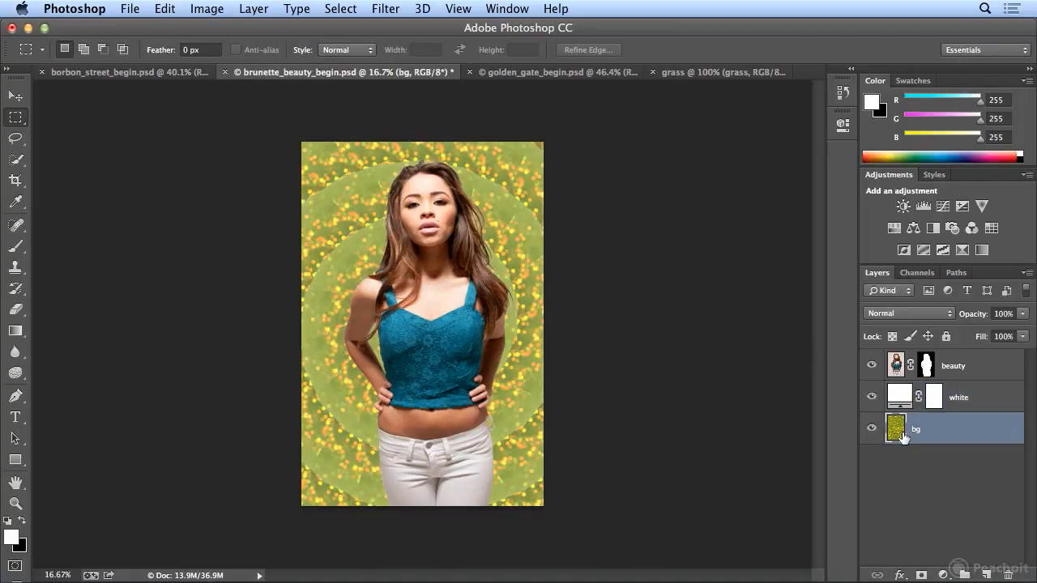
left_click(165, 8)
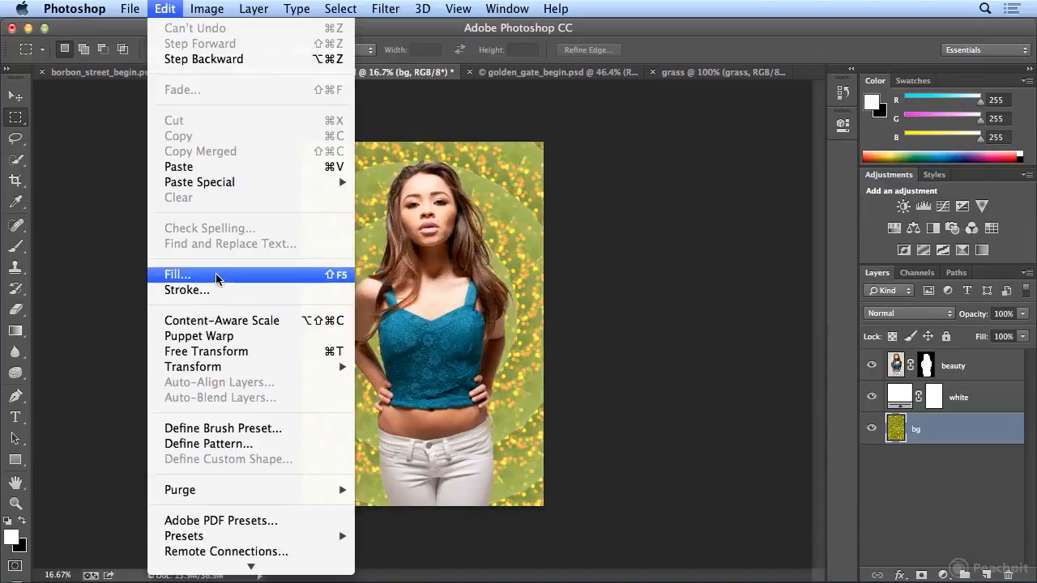
left_click(215, 272)
left_click(470, 401)
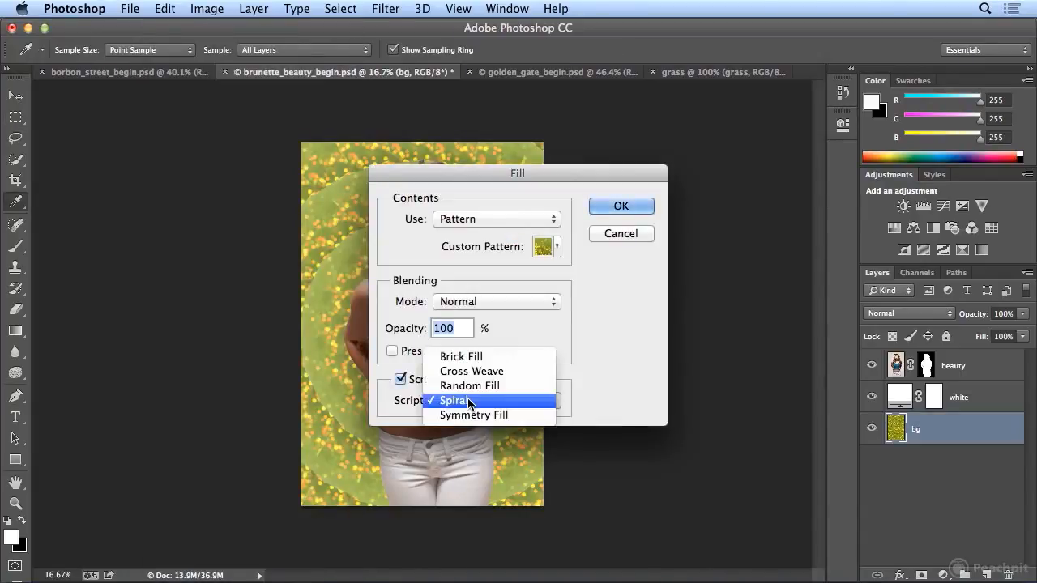
left_click(462, 356)
left_click(558, 248)
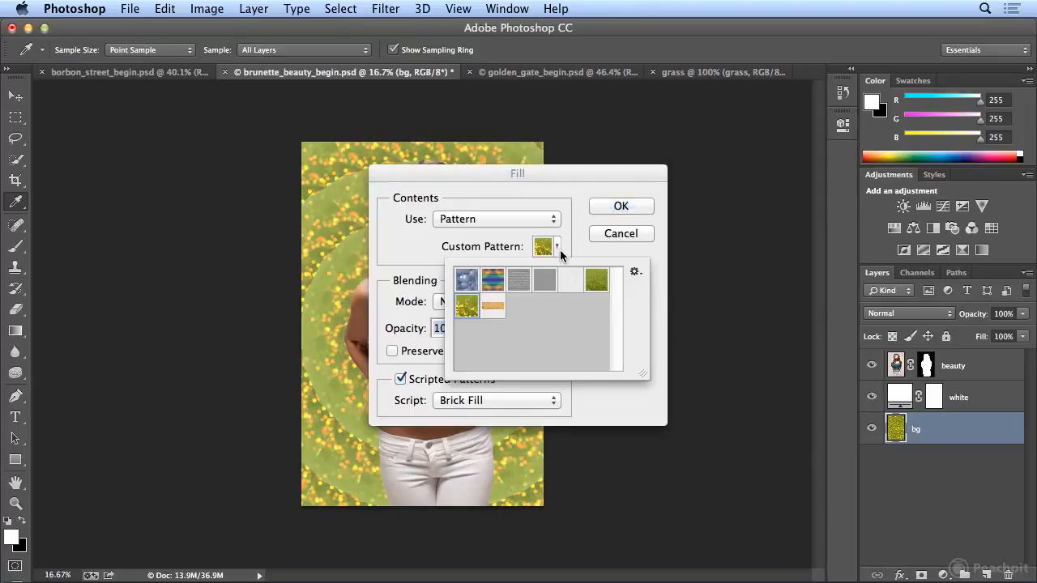
left_click(493, 307)
left_click(620, 207)
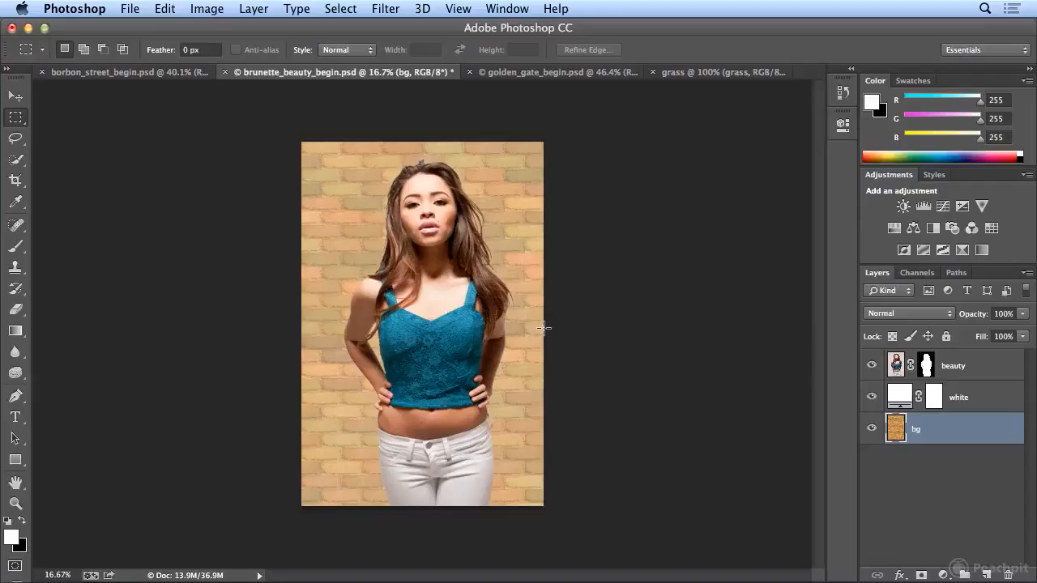
key("super+z")
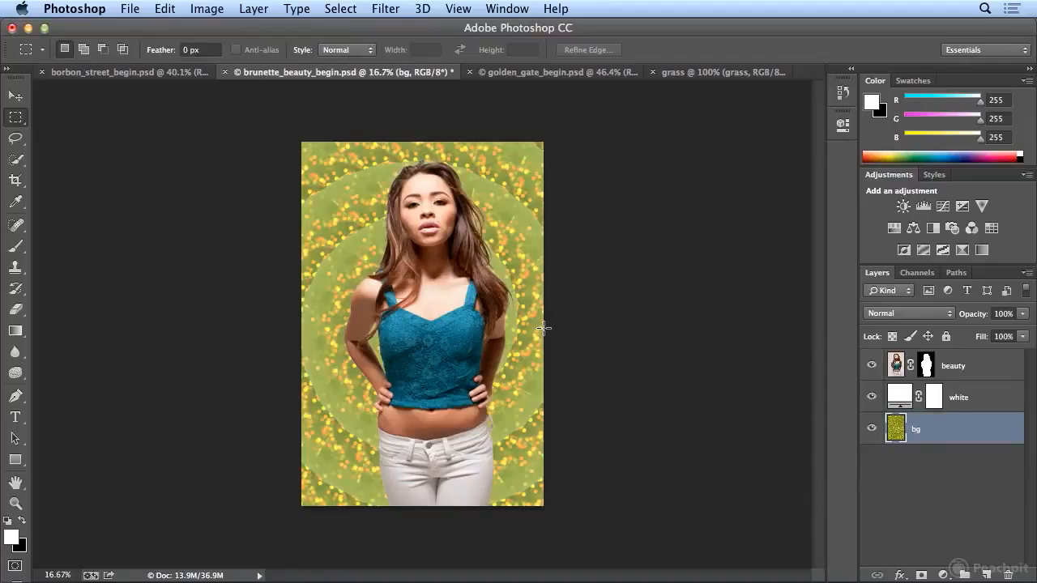
- Check the grass document's width and height in pixels with Image Size
left_click(690, 73)
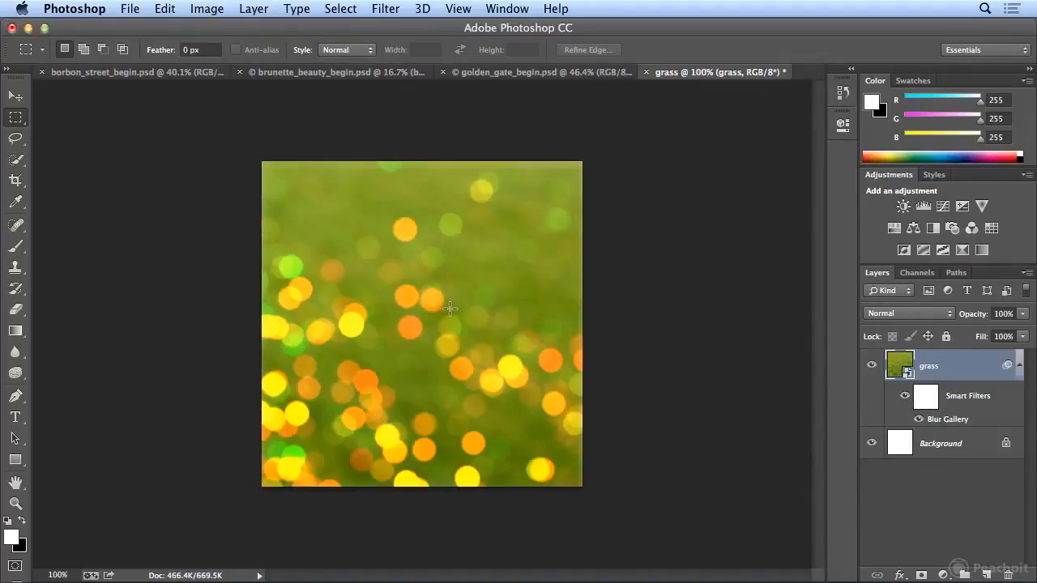
left_click(207, 9)
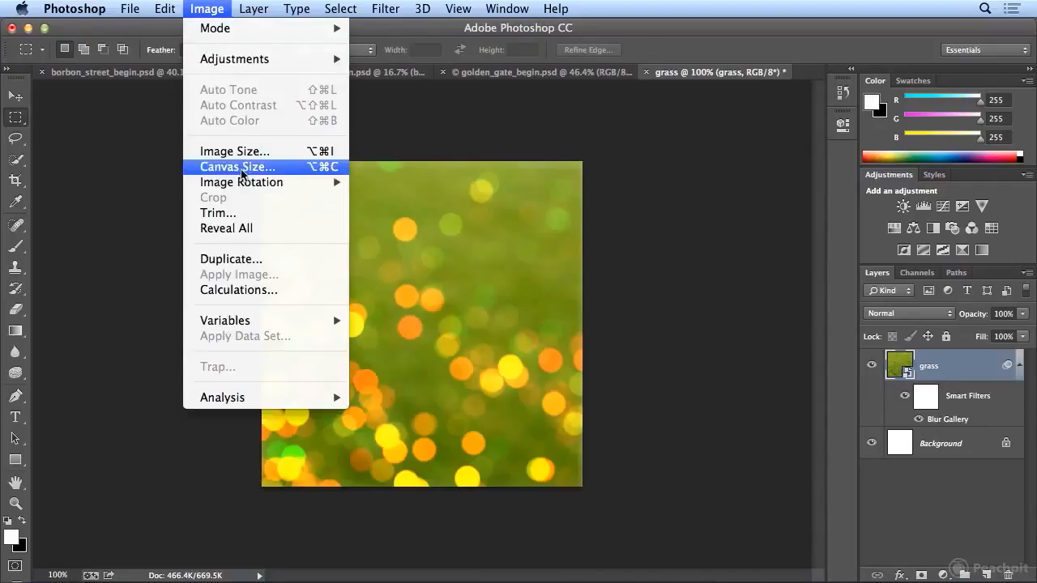
left_click(235, 152)
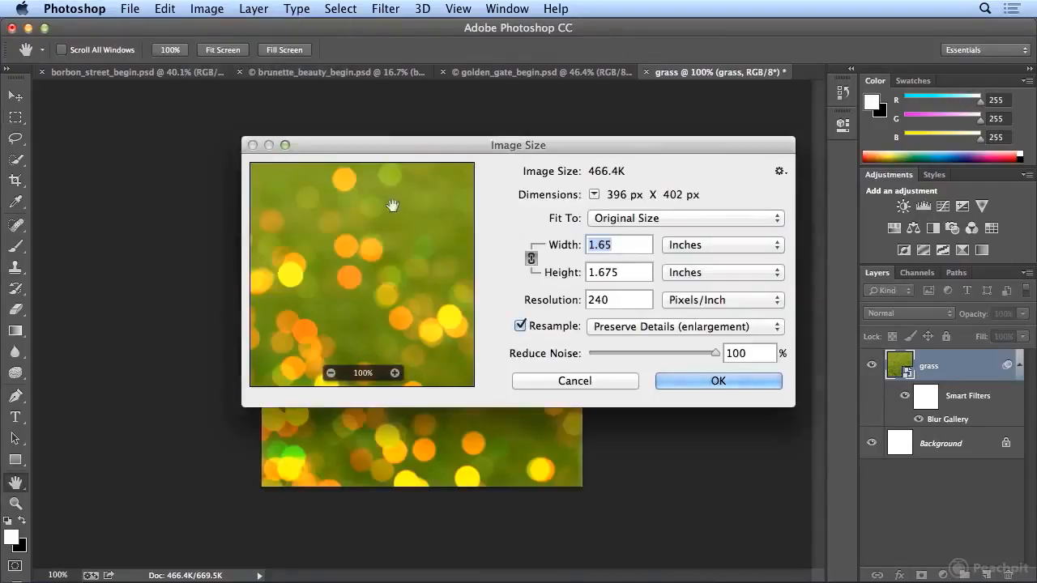
left_click(723, 244)
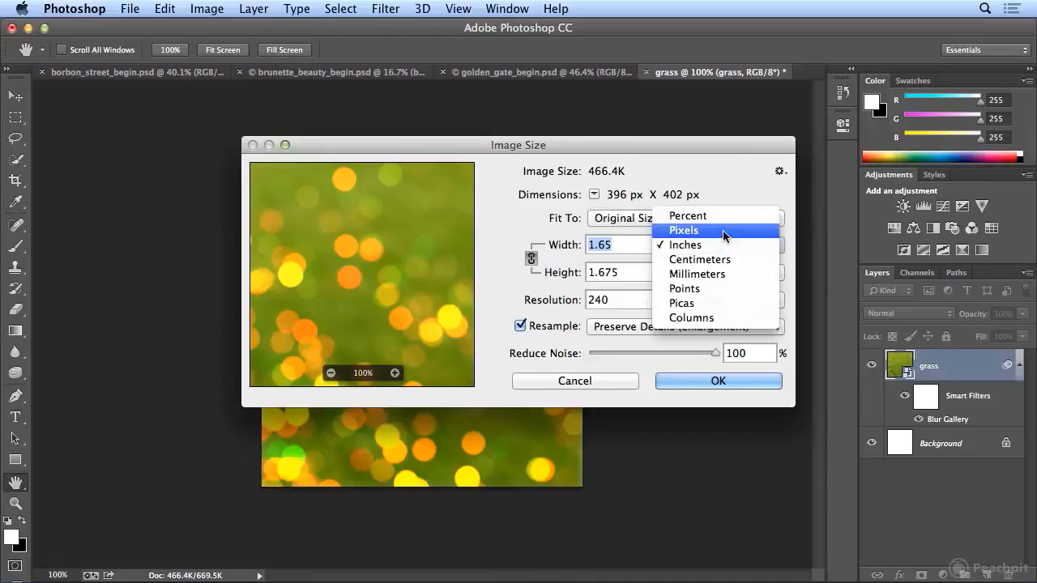
left_click(723, 230)
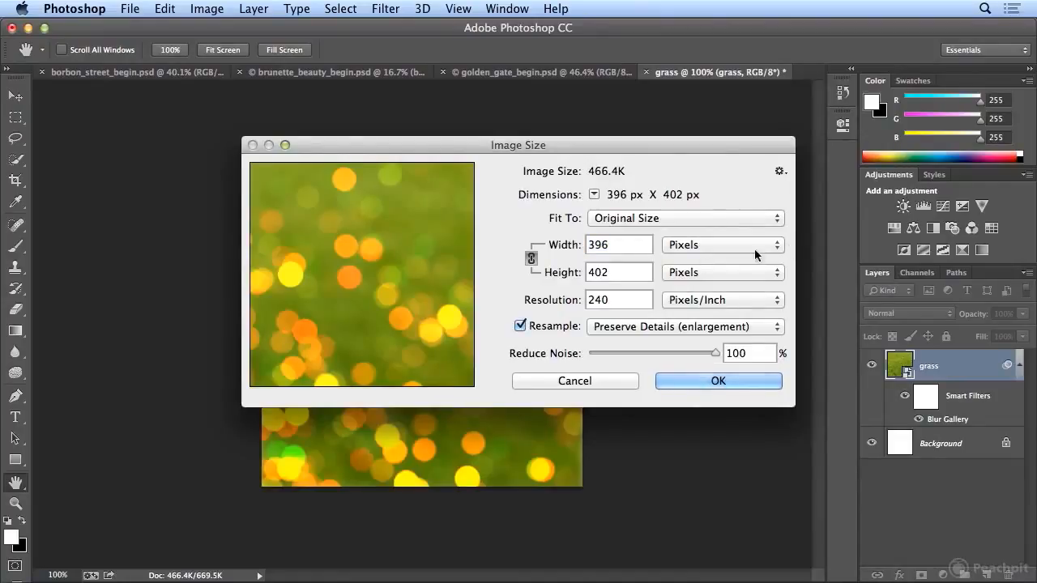
left_click(682, 383)
key("m")
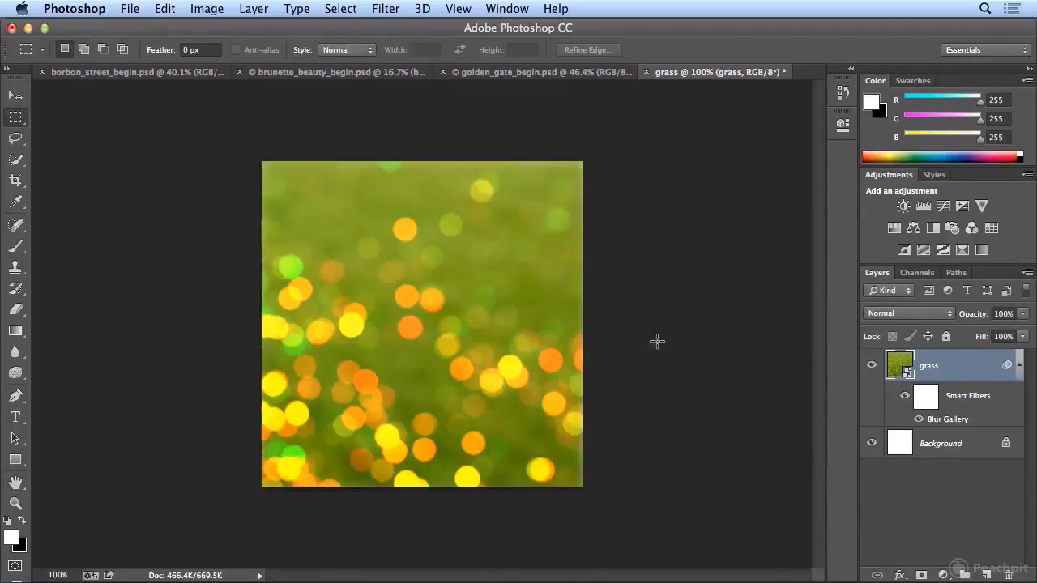
- Apply an Offset filter to the grass layer with 198 pixels right, 201 pixels down and Wrap Around
left_click(393, 7)
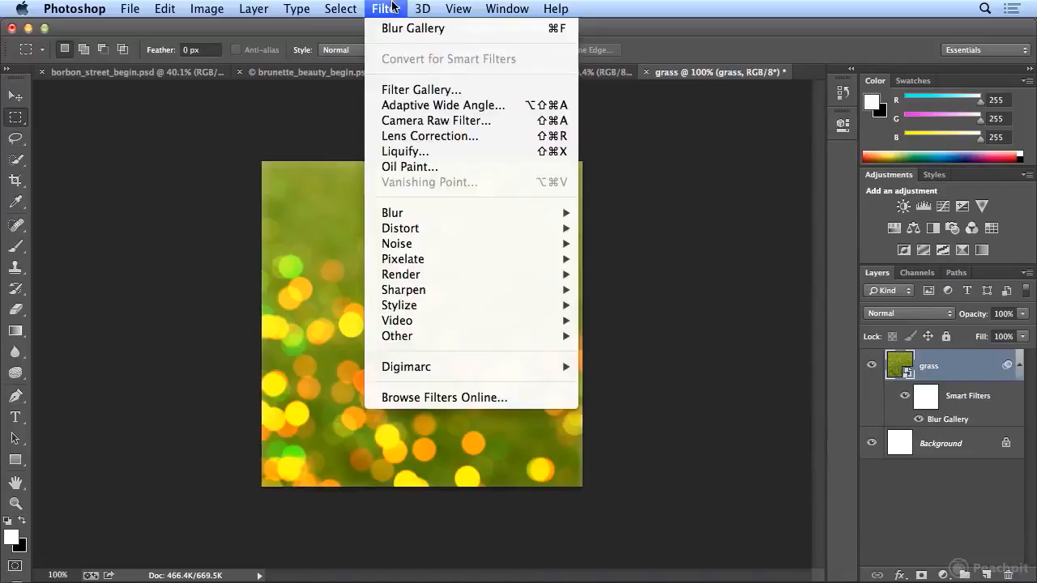
mouse_move(482, 340)
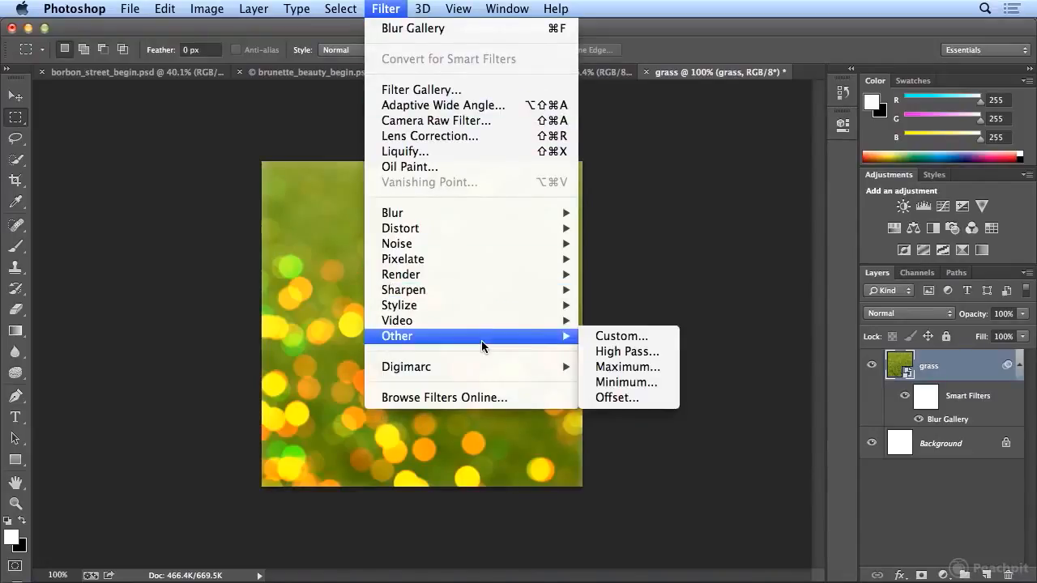
left_click(661, 401)
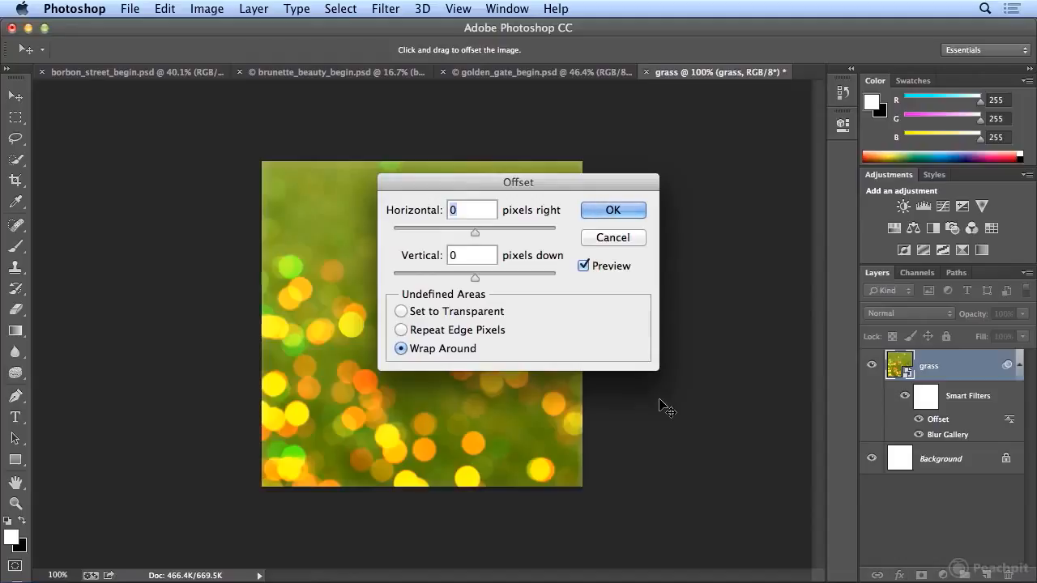
type("198")
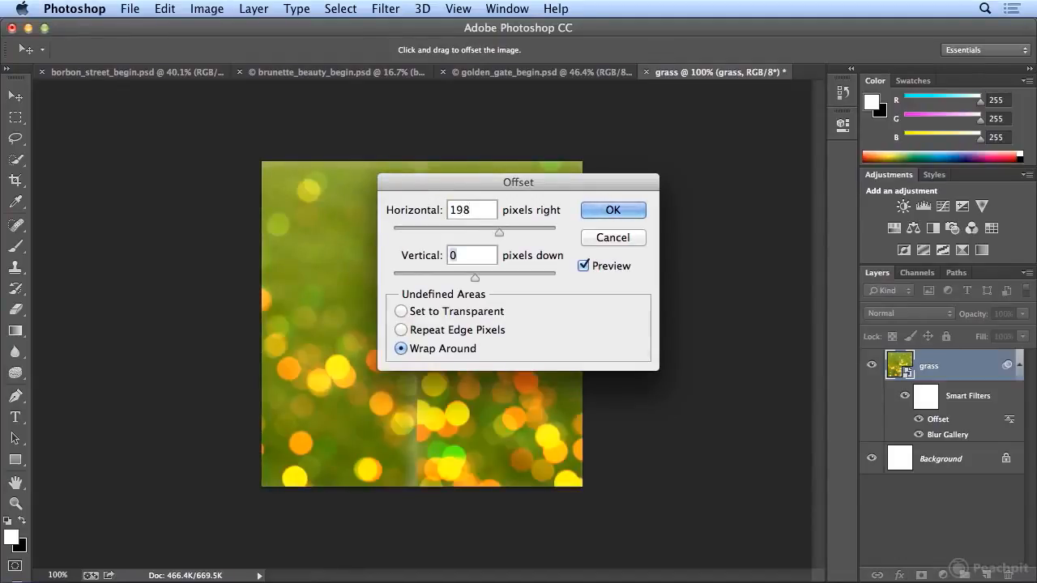
key("Tab")
key("Tab")
type("201")
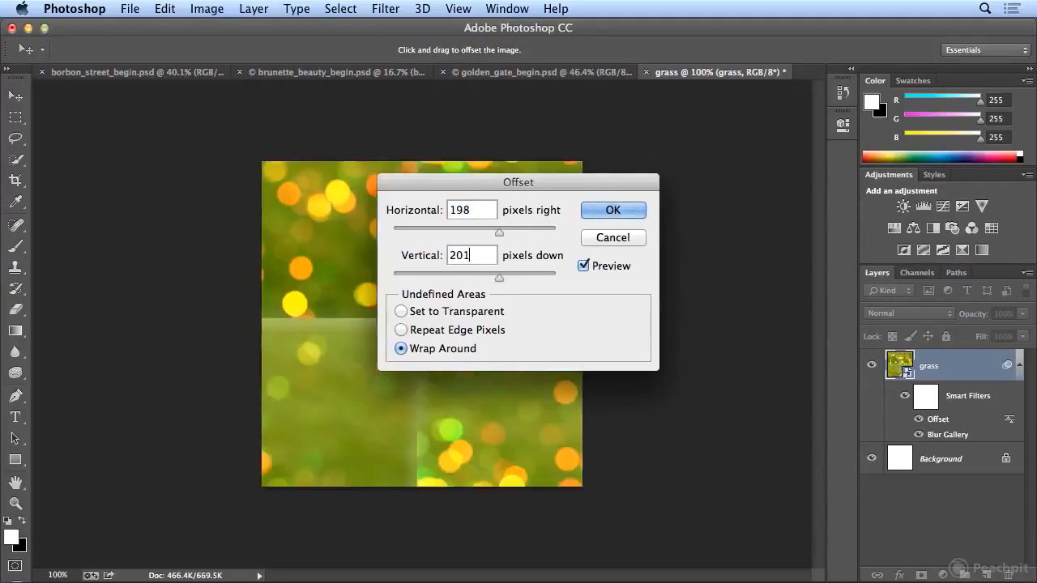
left_click(621, 211)
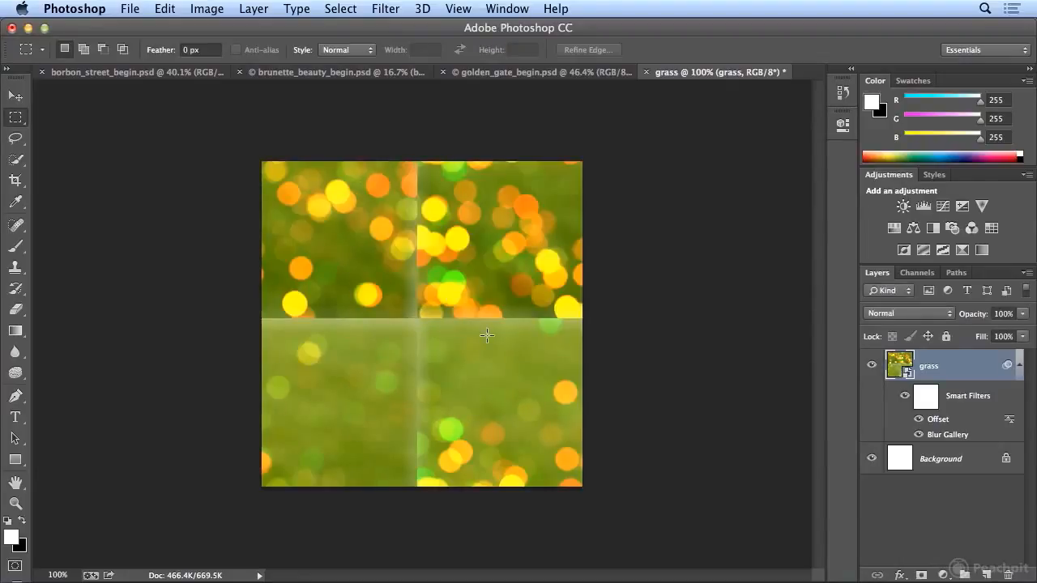
- Flatten the grass image and paint over its horizontal and vertical seams with the content-aware Spot Healing Brush
left_click(15, 226)
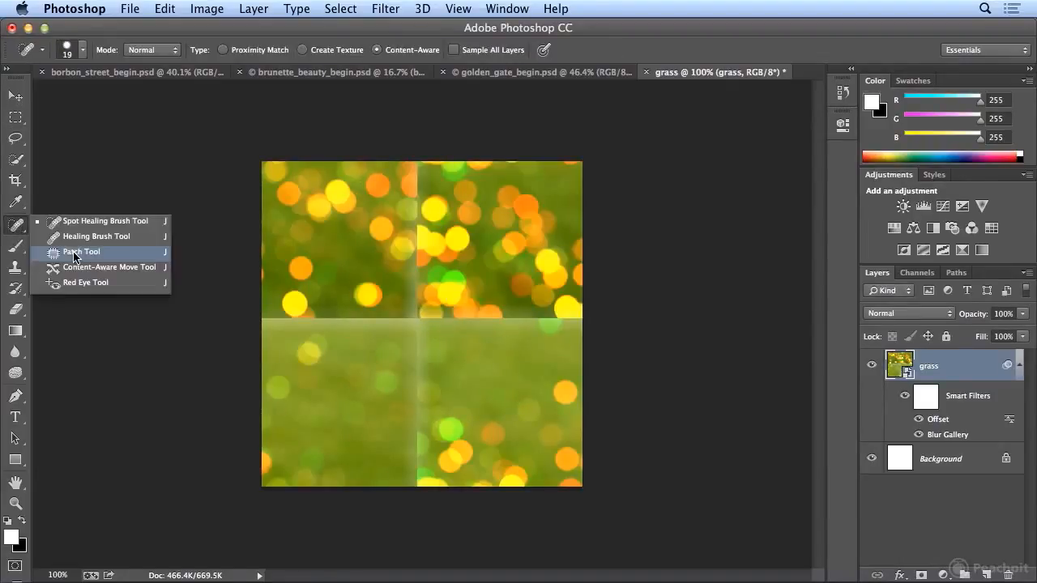
left_click(70, 223)
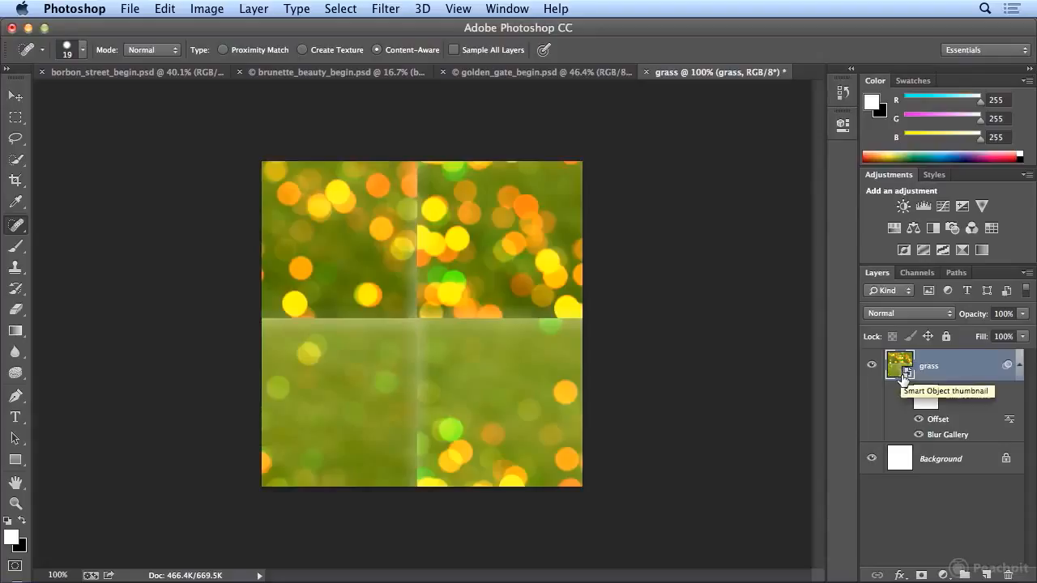
left_click(253, 8)
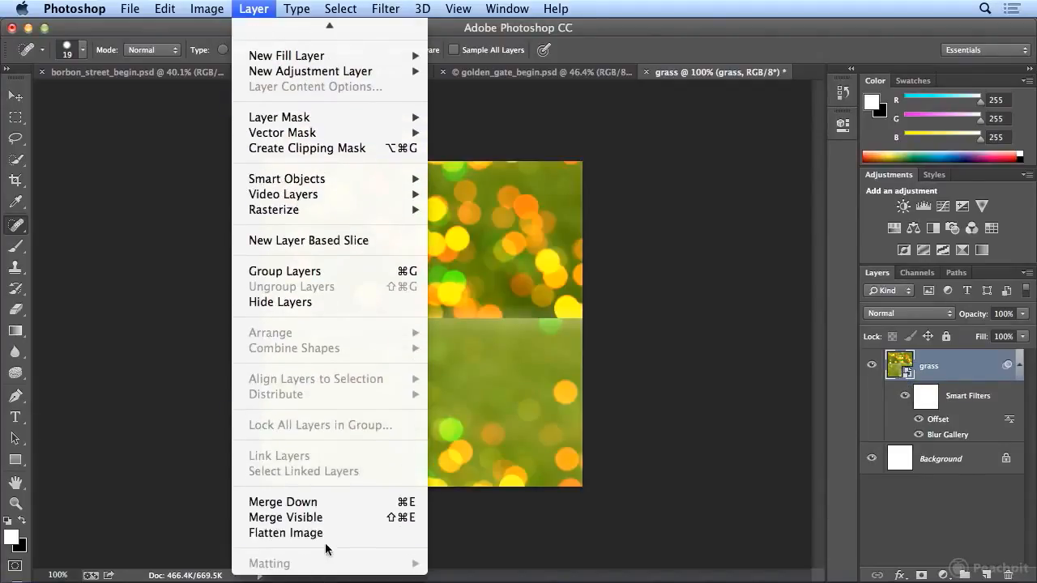
left_click(326, 534)
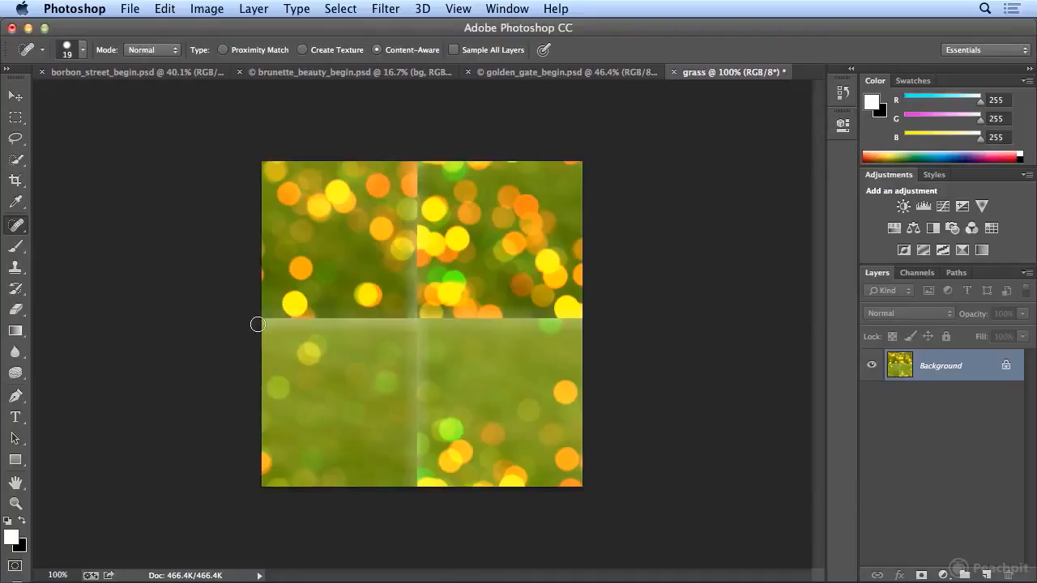
left_click_drag(256, 324, 419, 321)
mouse_move(413, 160)
left_mouse_down()
mouse_move(423, 273)
mouse_move(412, 315)
mouse_move(584, 323)
left_mouse_up()
left_click_drag(422, 328, 412, 496)
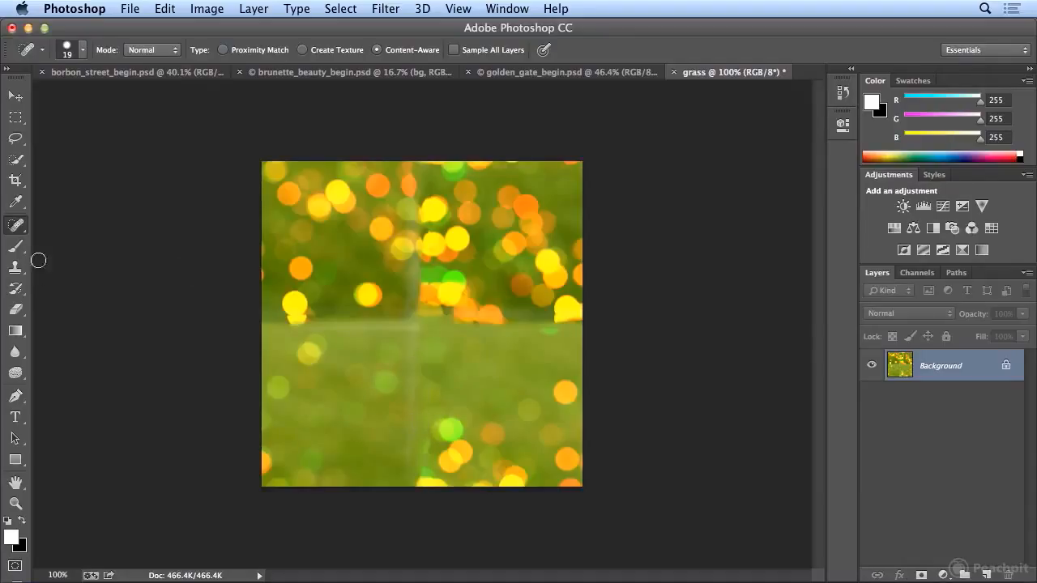
- Use the Patch tool to replace the left half of the horizontal seam with nearby grass texture, and deselect
mouse_move(27, 233)
left_mouse_down()
mouse_move(73, 240)
mouse_move(73, 256)
left_mouse_up()
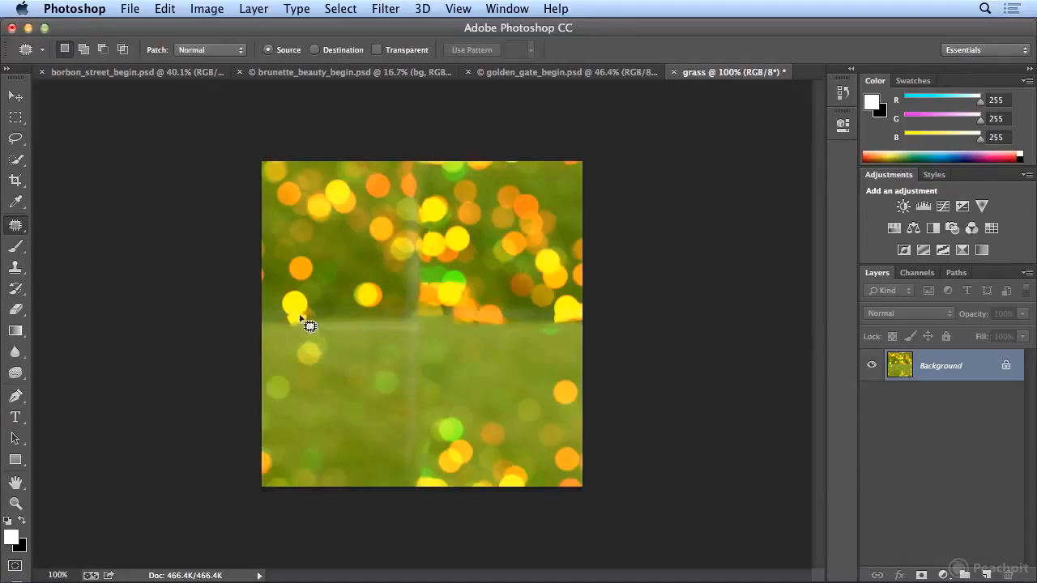
mouse_move(318, 298)
left_mouse_down()
mouse_move(273, 297)
mouse_move(256, 317)
mouse_move(265, 339)
mouse_move(435, 330)
mouse_move(427, 319)
mouse_move(360, 316)
mouse_move(320, 300)
left_mouse_up()
left_click_drag(354, 336, 363, 373)
key("super+d")
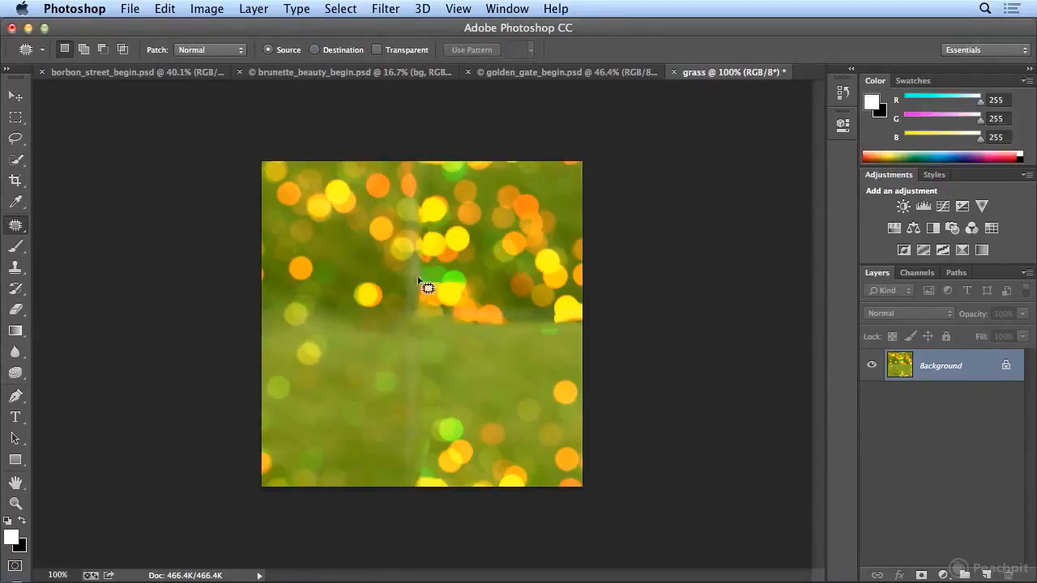
- Patch the upper half of the vertical seam and the right half of the horizontal seam, deselecting after each
mouse_move(408, 172)
left_mouse_down()
mouse_move(398, 243)
mouse_move(407, 336)
mouse_move(433, 181)
mouse_move(412, 155)
mouse_move(401, 157)
left_mouse_up()
mouse_move(434, 210)
left_mouse_down()
mouse_move(467, 213)
mouse_move(426, 250)
mouse_move(424, 240)
mouse_move(430, 247)
left_mouse_up()
key("ctrl+d")
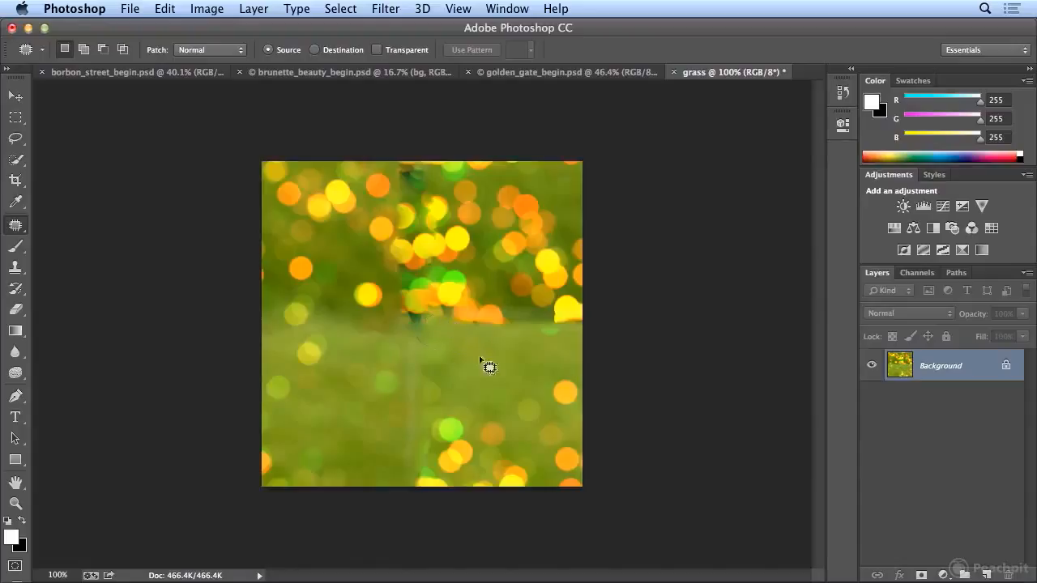
mouse_move(560, 317)
left_mouse_down()
mouse_move(492, 345)
mouse_move(421, 324)
mouse_move(572, 296)
left_mouse_up()
left_click_drag(498, 320, 500, 309)
key("ctrl+d")
- Try patching a wide area around the lower half of the vertical seam with texture from above, and undo the patch
mouse_move(381, 328)
left_mouse_down()
mouse_move(387, 468)
mouse_move(411, 502)
mouse_move(466, 456)
mouse_move(473, 394)
mouse_move(448, 353)
mouse_move(417, 342)
left_mouse_up()
mouse_move(505, 415)
left_mouse_down()
mouse_move(376, 400)
mouse_move(498, 502)
mouse_move(486, 405)
mouse_move(438, 348)
mouse_move(378, 343)
mouse_move(375, 356)
left_mouse_up()
mouse_move(440, 422)
left_mouse_down()
mouse_move(361, 338)
mouse_move(347, 246)
left_mouse_up()
key("super+d")
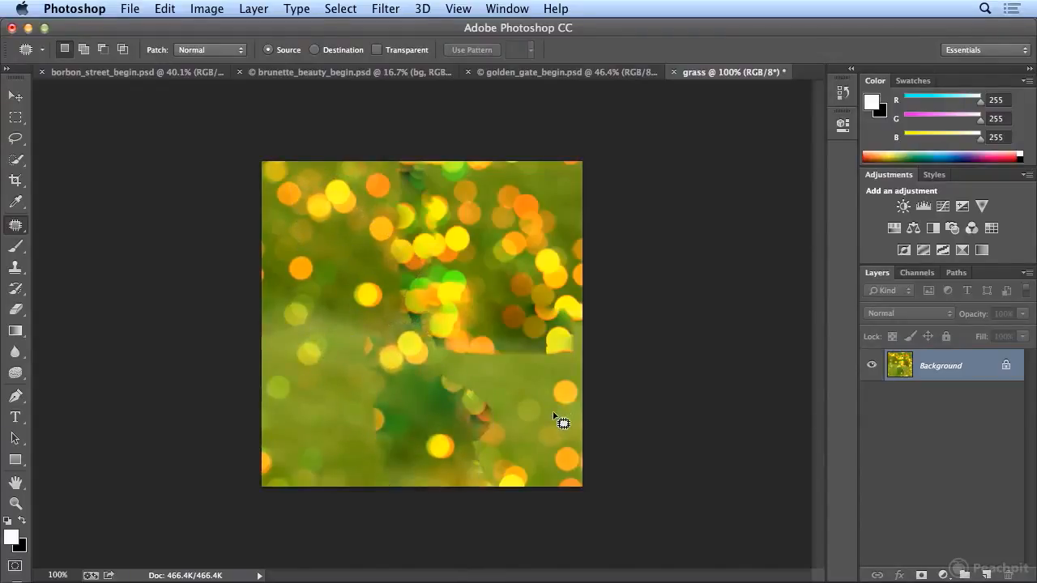
key("alt+super+z")
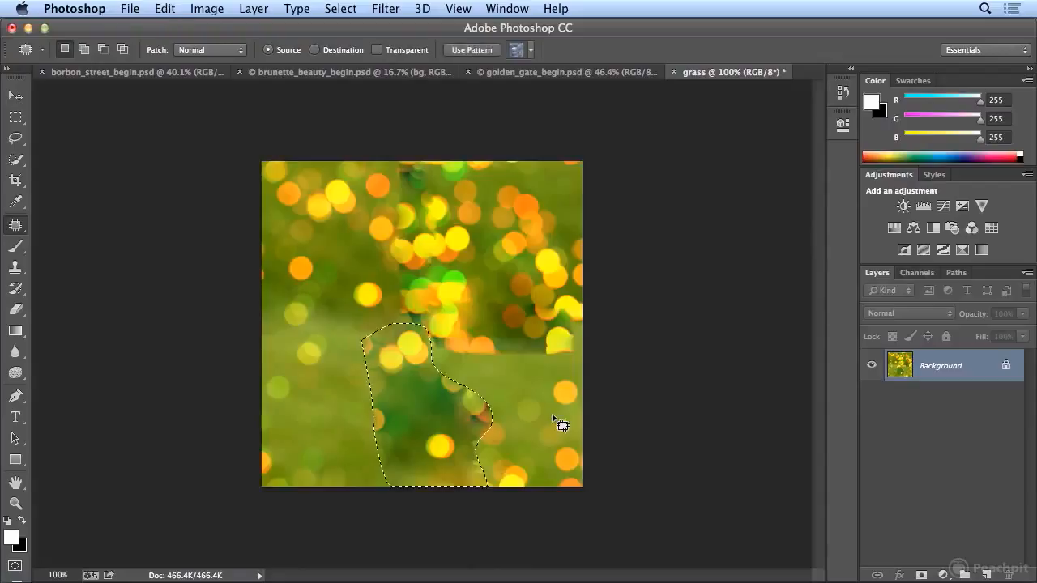
key("alt+super+z")
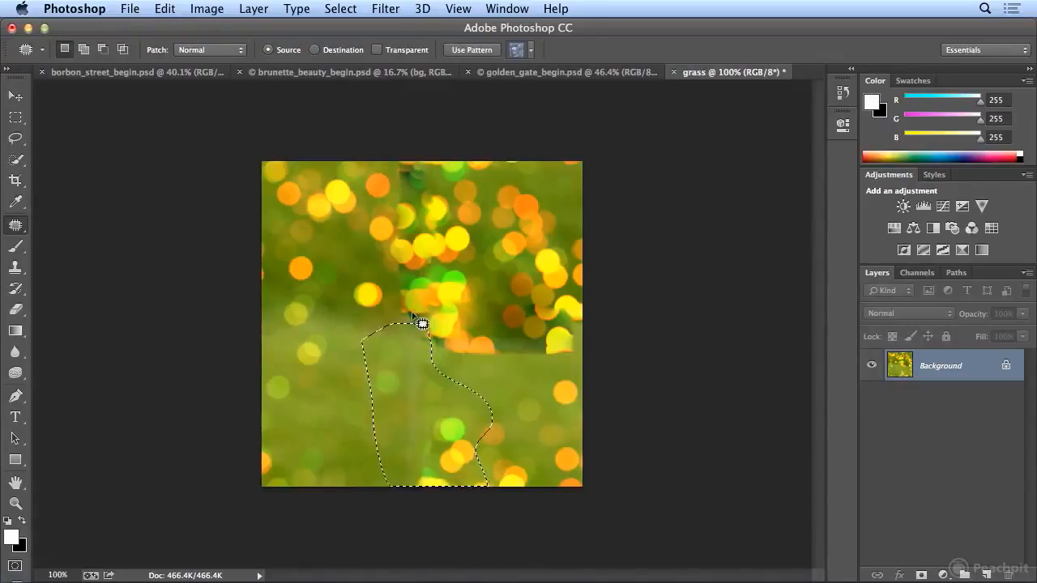
key("super+d")
- Patch a narrow strip along the lower half of the vertical seam with plain grass, and deselect
mouse_move(426, 467)
left_mouse_down()
mouse_move(444, 397)
mouse_move(414, 332)
mouse_move(405, 364)
left_mouse_up()
mouse_move(393, 241)
left_mouse_down()
mouse_move(408, 505)
mouse_move(431, 487)
mouse_move(440, 395)
mouse_move(408, 324)
left_mouse_up()
left_click_drag(418, 395, 406, 232)
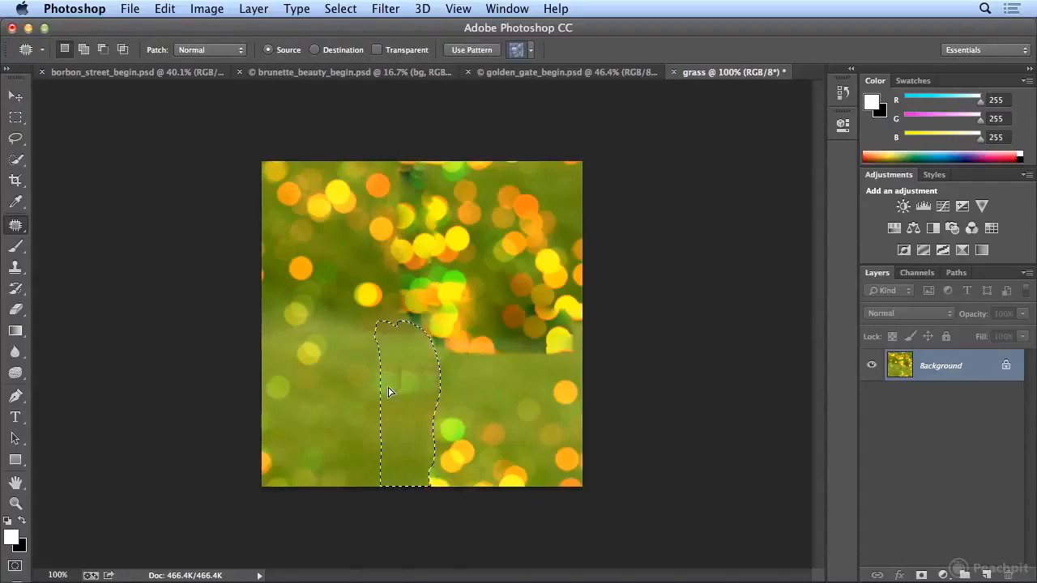
left_click(487, 400)
- Patch the remaining hard edge along the right half of the horizontal seam, and deselect
mouse_move(440, 340)
left_mouse_down()
mouse_move(450, 374)
mouse_move(580, 363)
mouse_move(561, 331)
left_mouse_up()
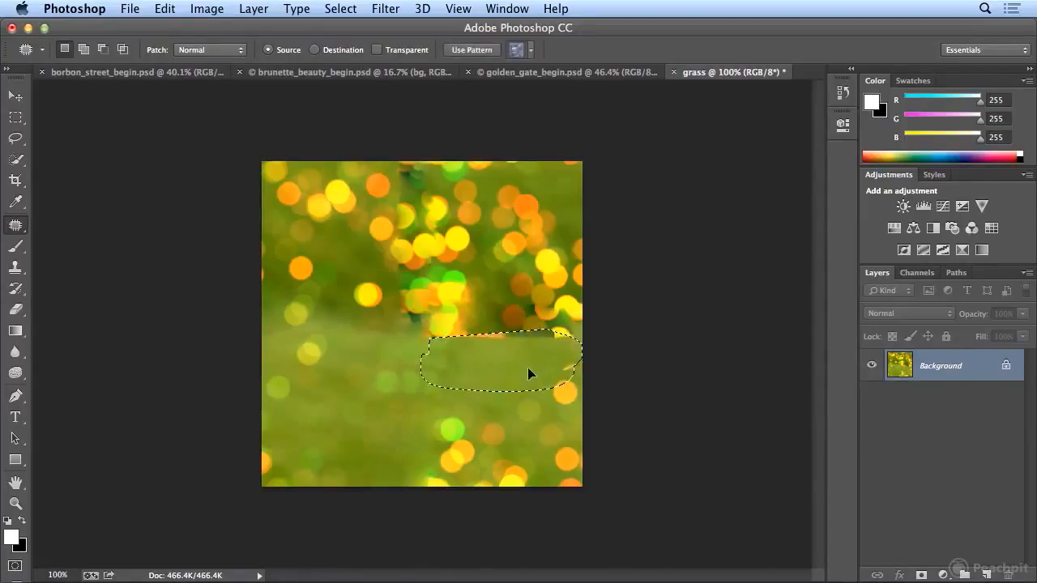
left_click_drag(528, 367, 382, 319)
key("super+d")
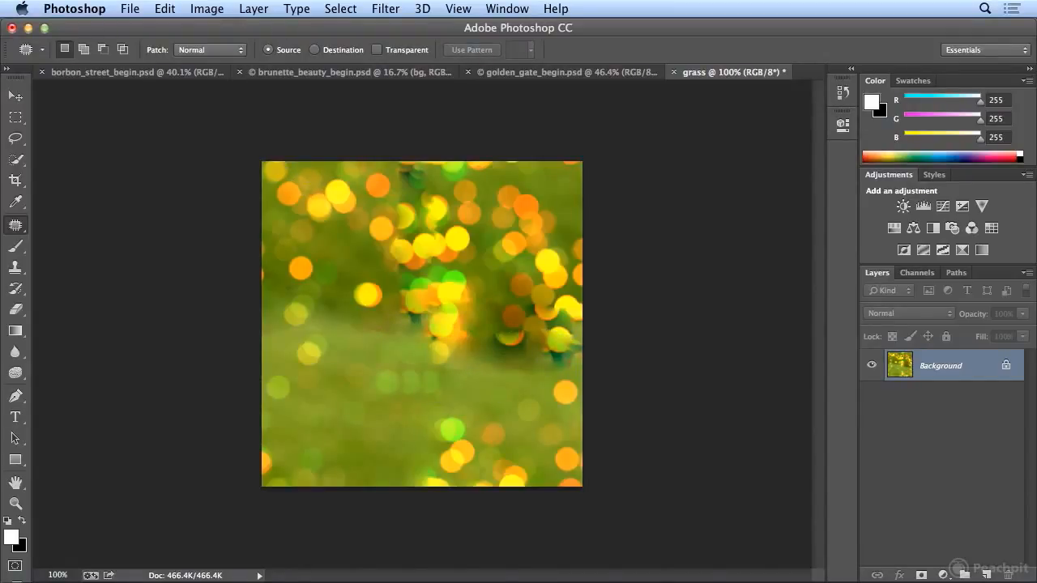
- Resize the grass image to 300 percent in width and height with resampling, and fit it on screen
left_click(207, 9)
left_click(231, 150)
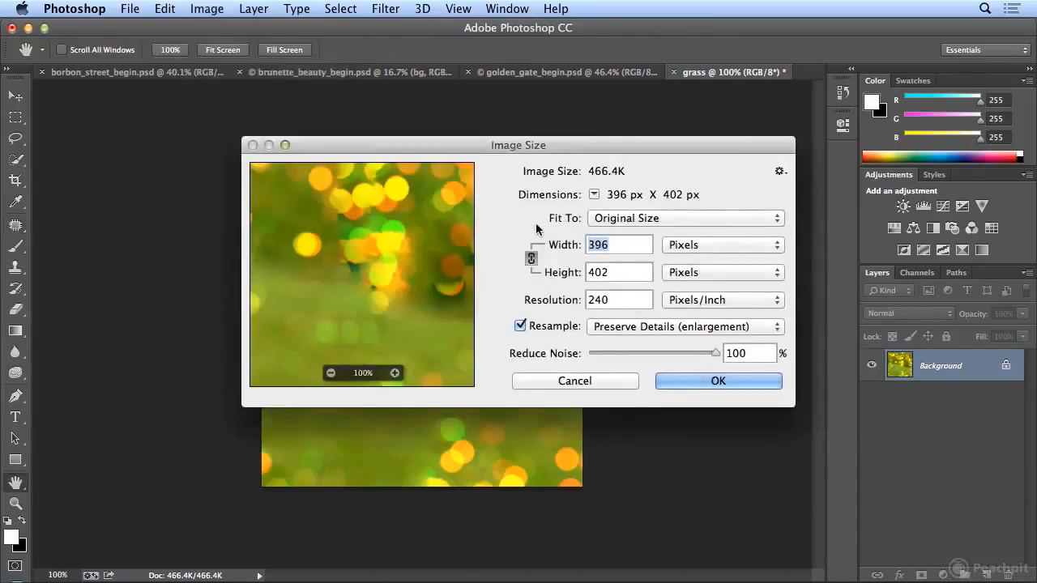
left_click(699, 249)
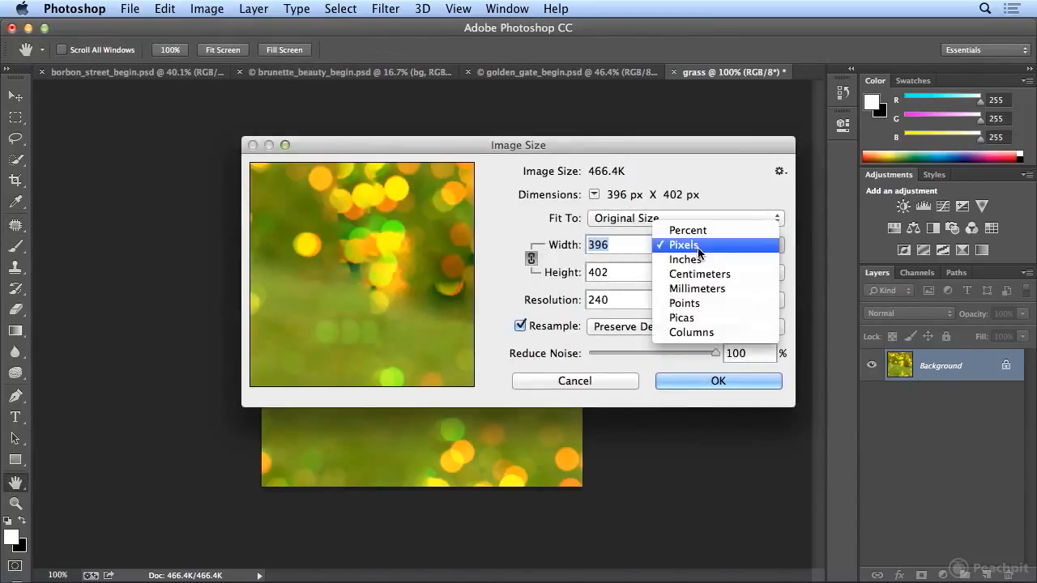
left_click(695, 231)
type("30")
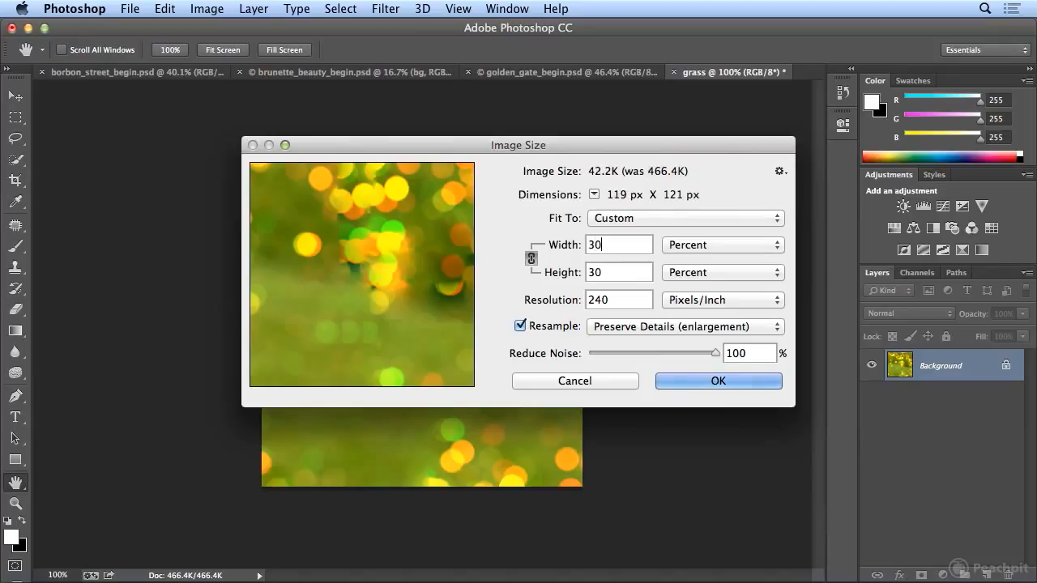
type("0")
key("Return")
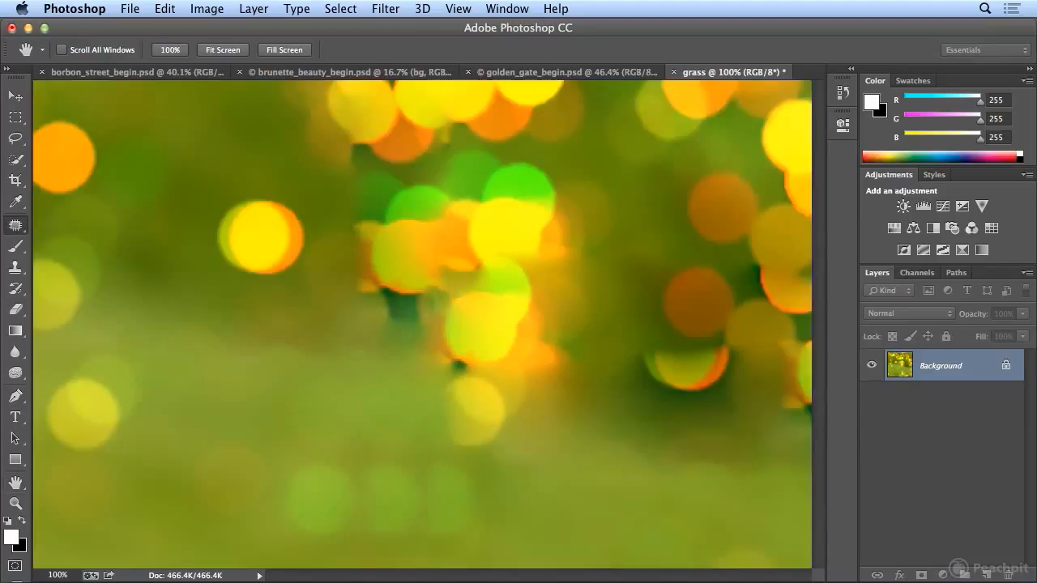
key("super+0")
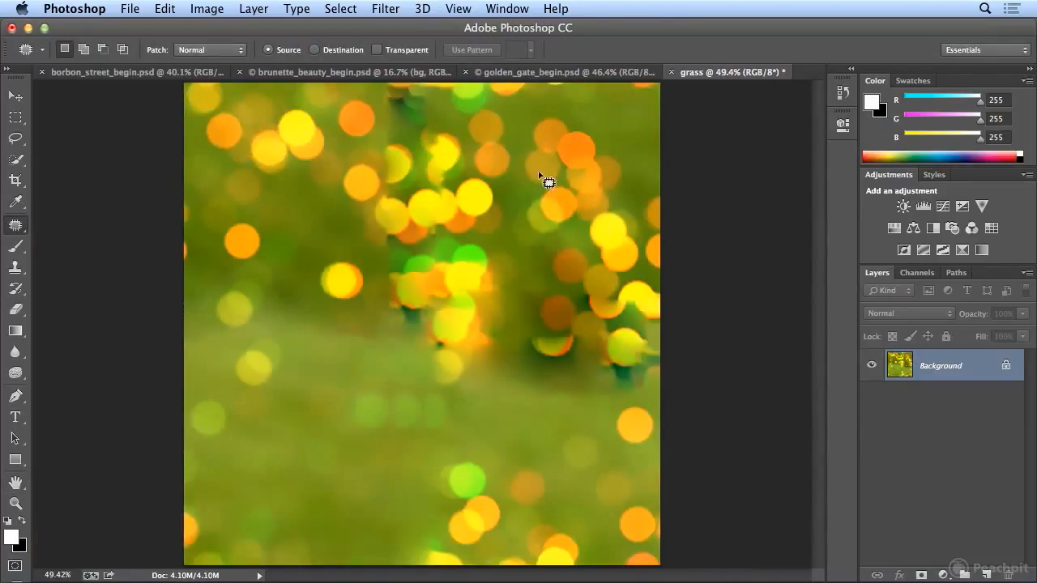
- Define the enlarged grass image as a pattern named lights grass big
left_click(164, 8)
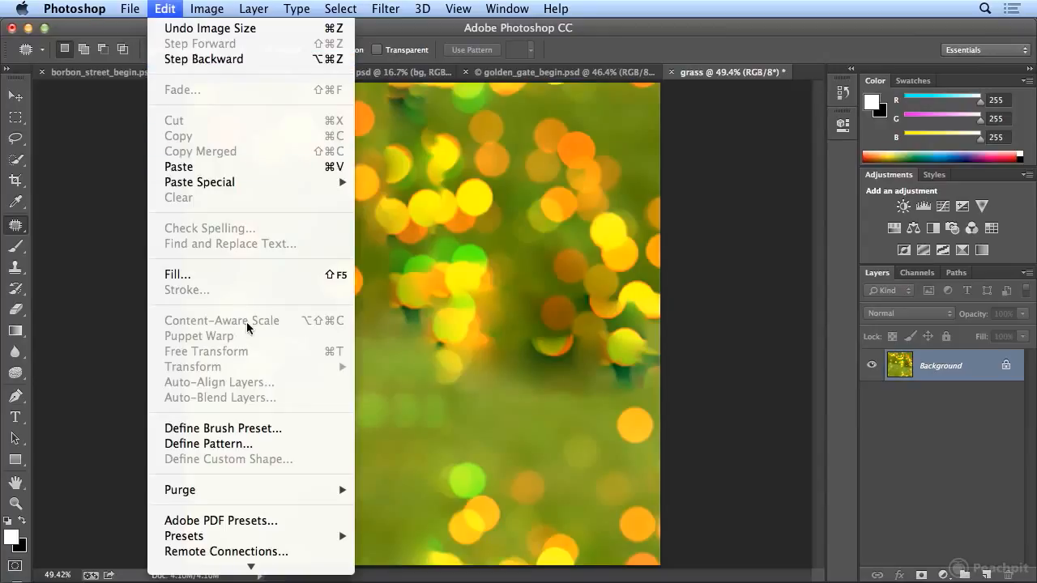
left_click(270, 444)
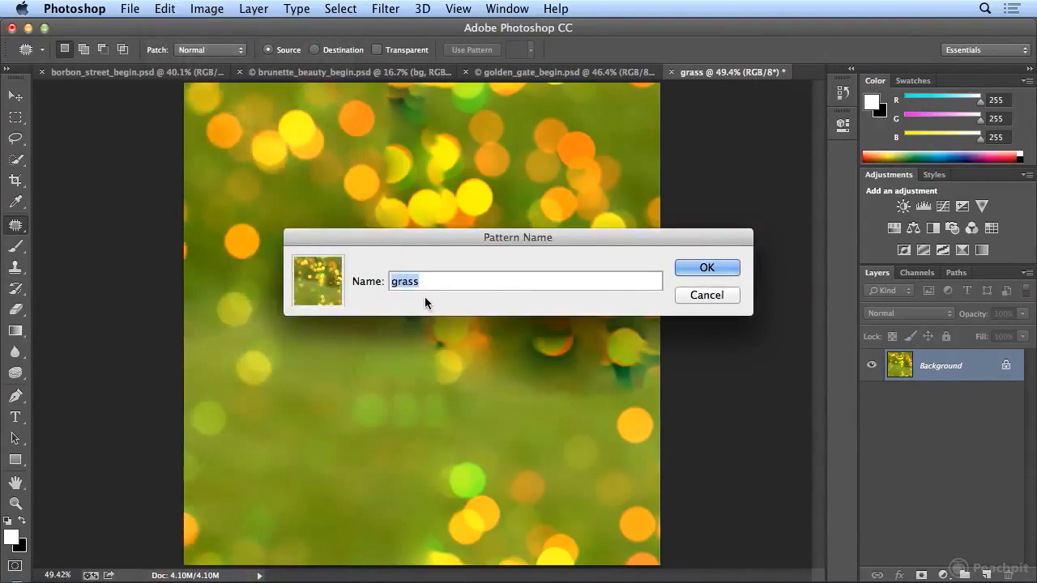
type("lights grass big")
key("Return")
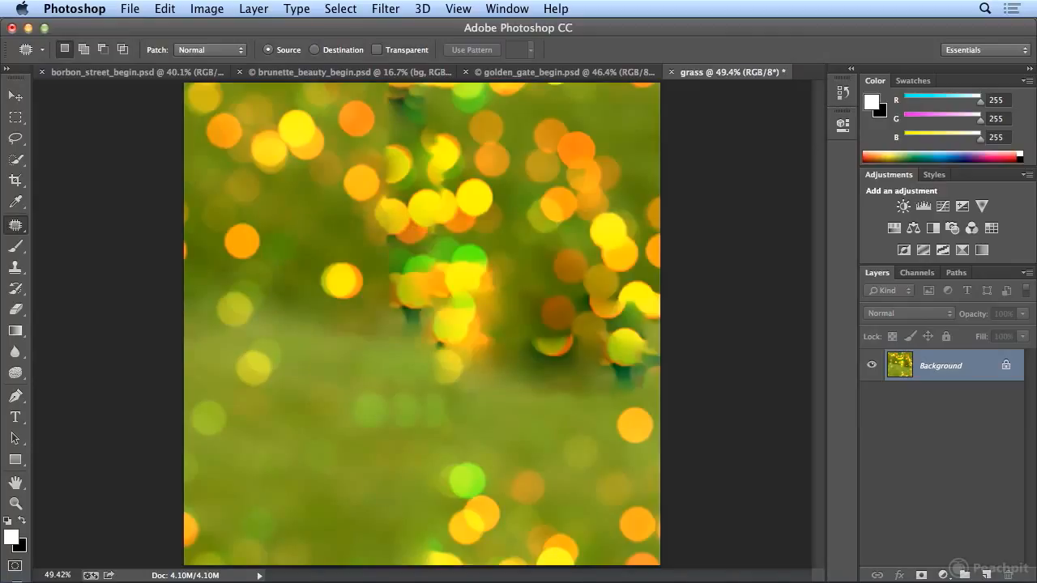
- In brunette_beauty_begin.psd, fill the bg layer with the new lights grass big pattern, with Scripted Patterns turned off
left_click(320, 72)
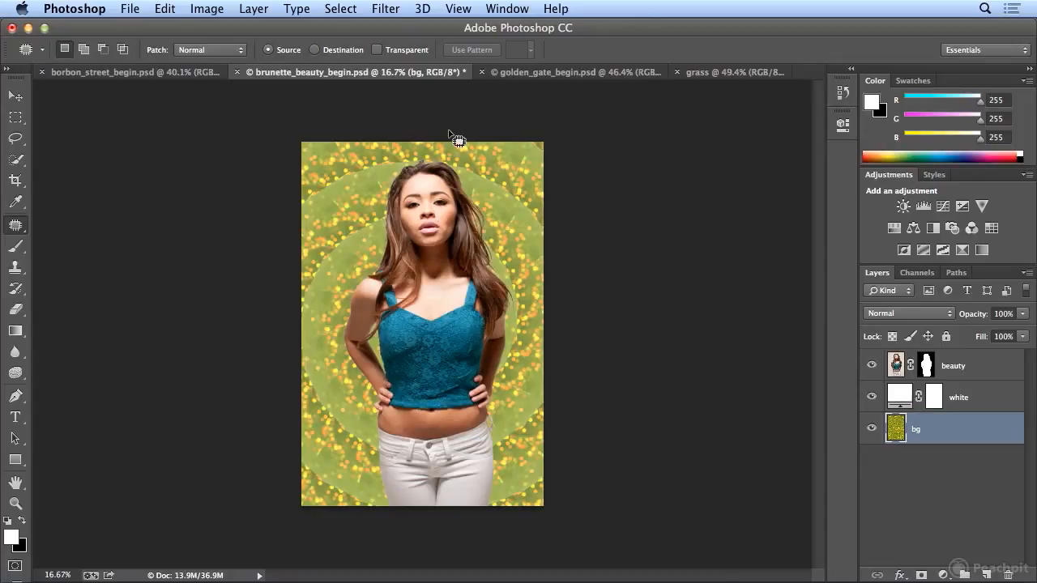
left_click(165, 8)
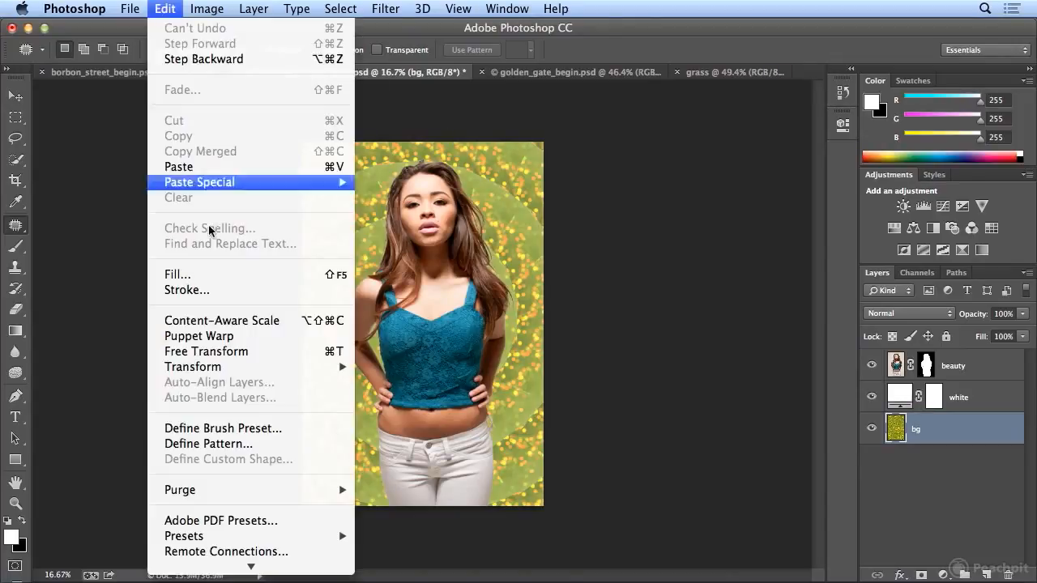
left_click(246, 277)
left_click(556, 246)
left_click(518, 308)
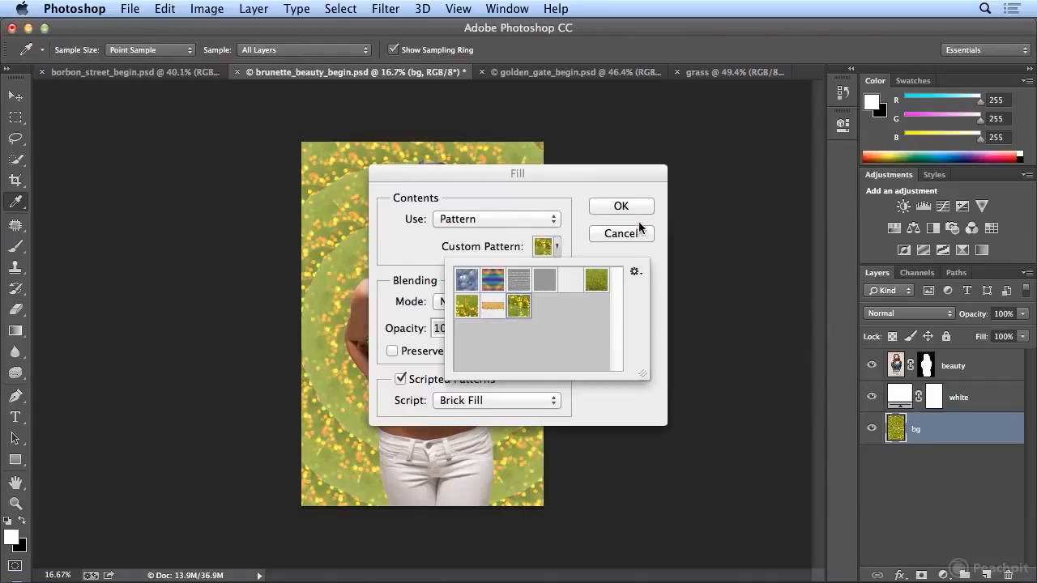
left_click(648, 261)
left_click(456, 380)
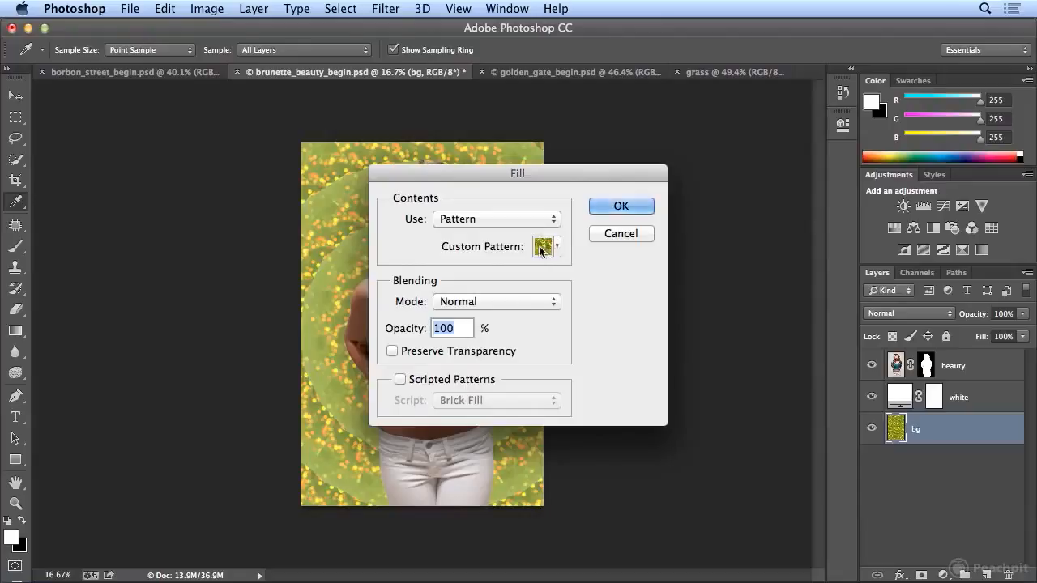
left_click(622, 207)
key("j")
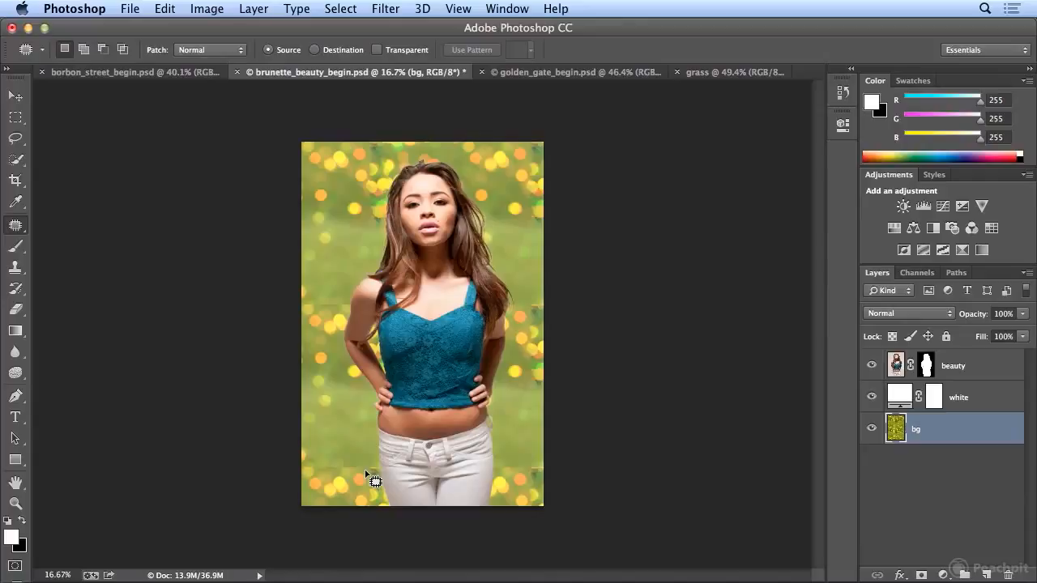
- Refill the bg layer with the lights grass big pattern, with Scripted Patterns turned on and the script set to Random Fill
left_click(165, 9)
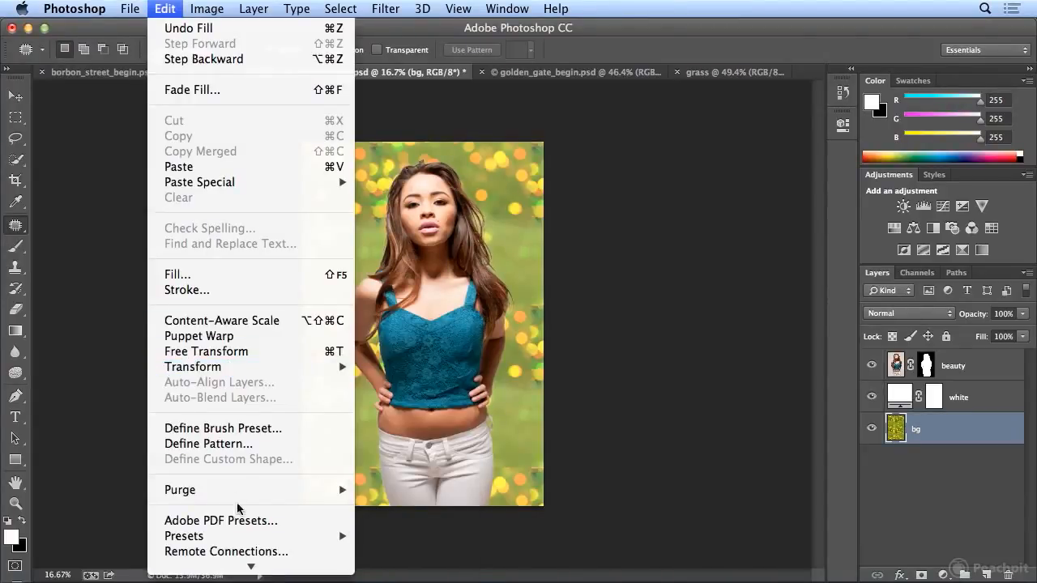
left_click(227, 274)
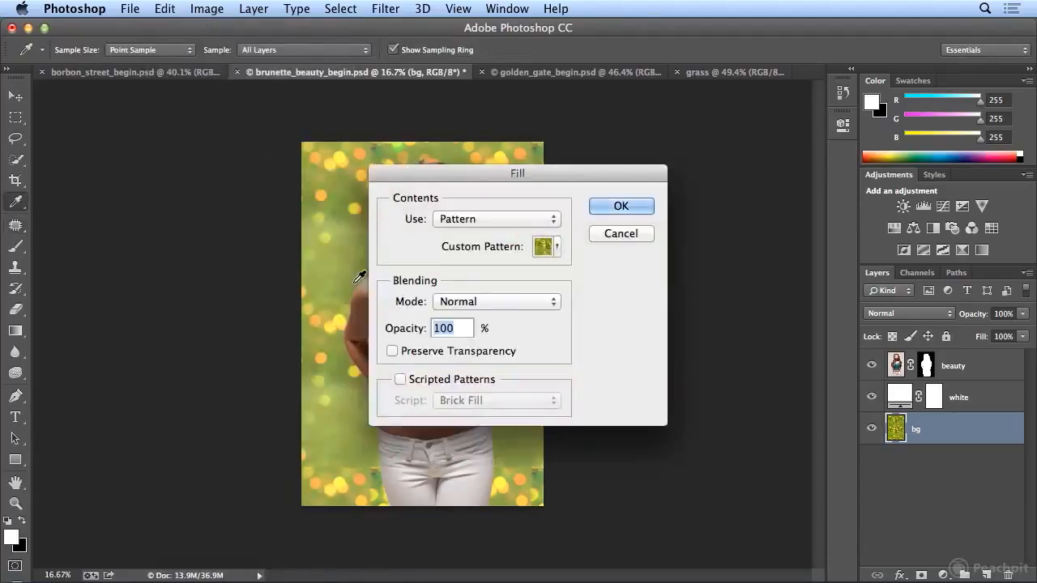
left_click(400, 379)
left_click(444, 400)
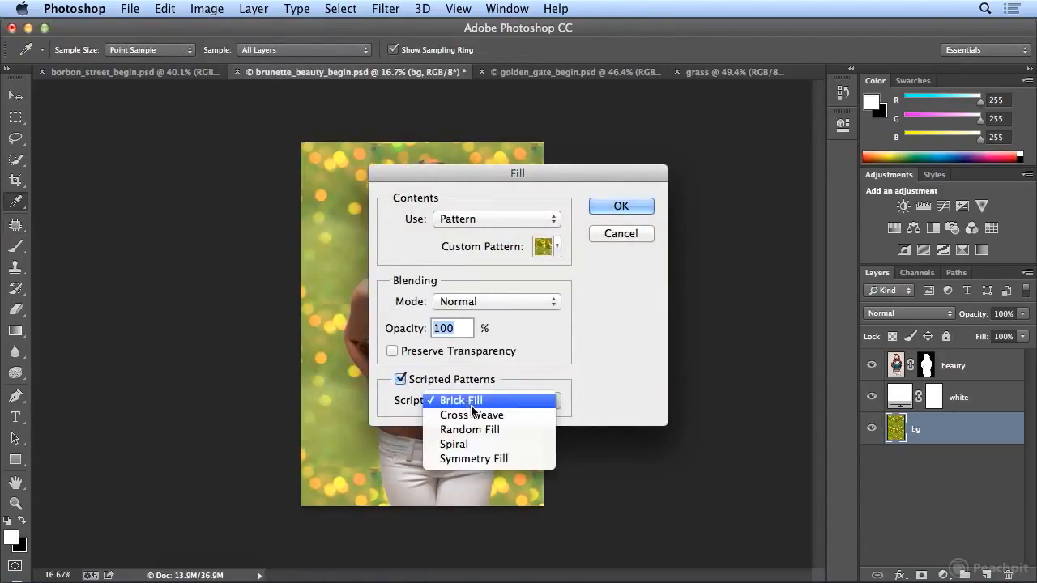
left_click(509, 431)
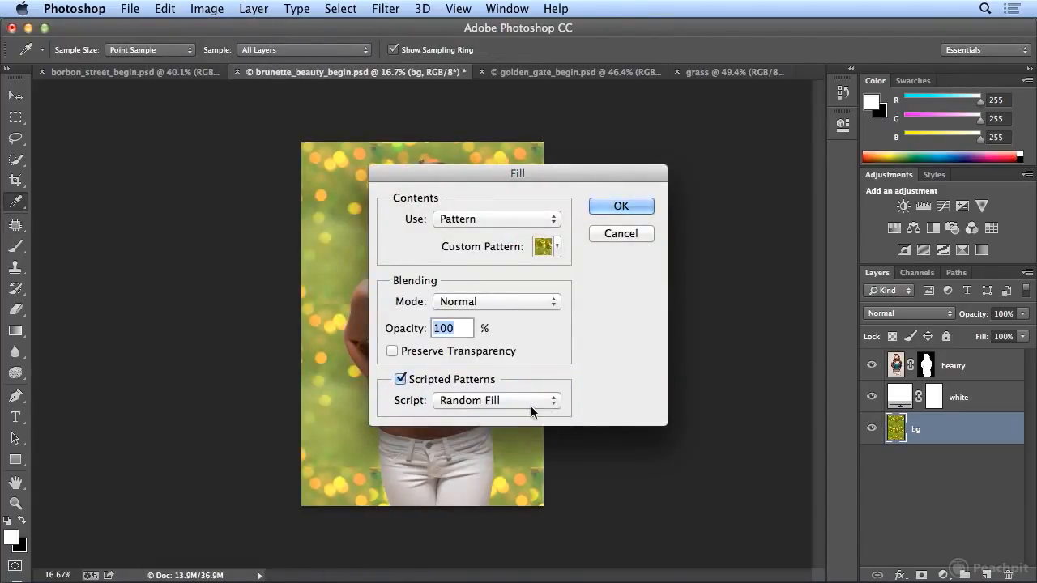
left_click(603, 205)
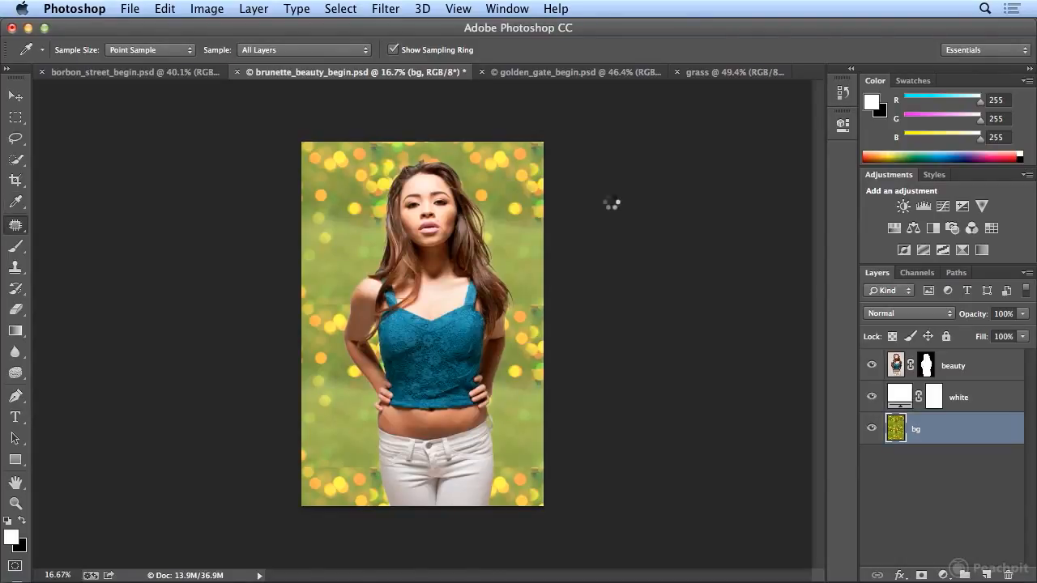
- Refill the bg layer with the same grass pattern using the Cross Weave script
left_click(159, 9)
left_click(178, 274)
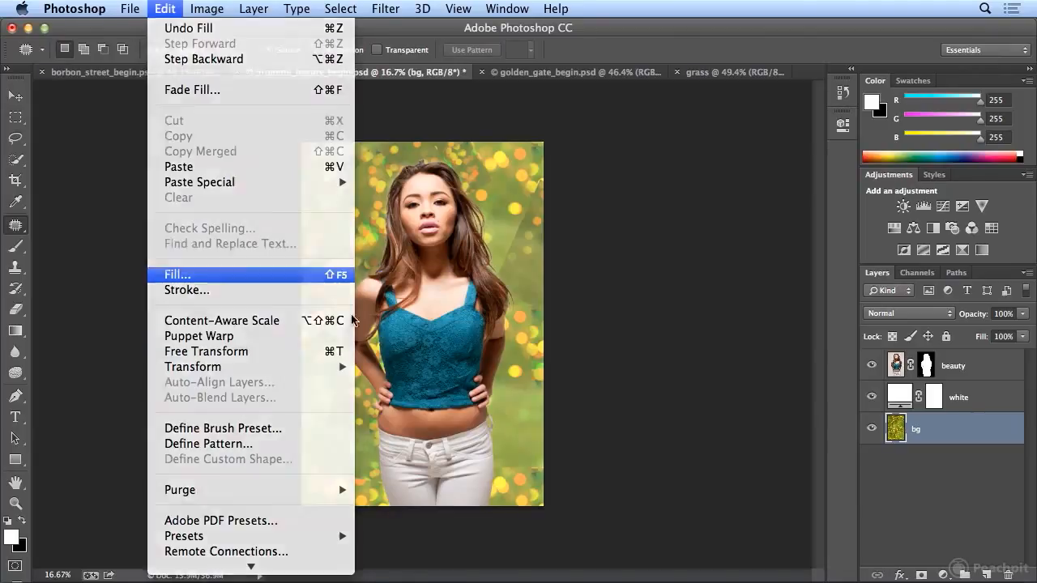
left_click(477, 401)
left_click(483, 384)
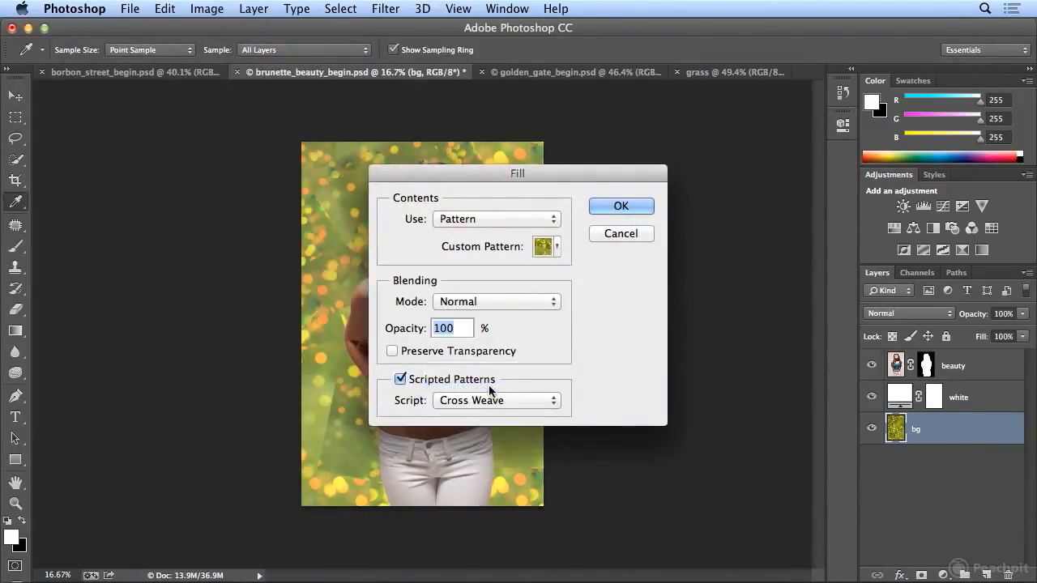
left_click(621, 206)
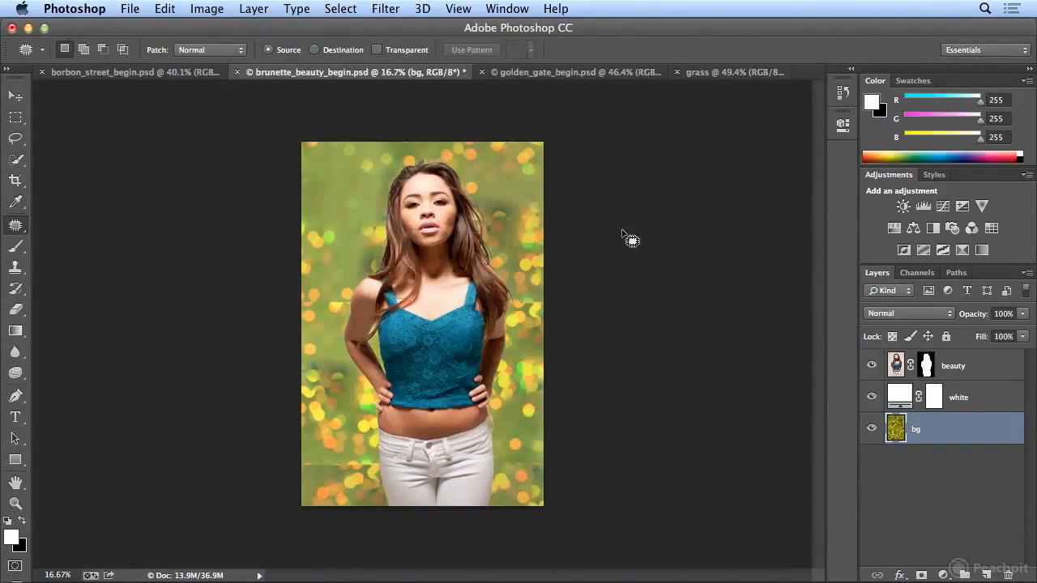
- Refill the bg layer with the grass pattern using the Spiral script
left_click(178, 13)
left_click(316, 275)
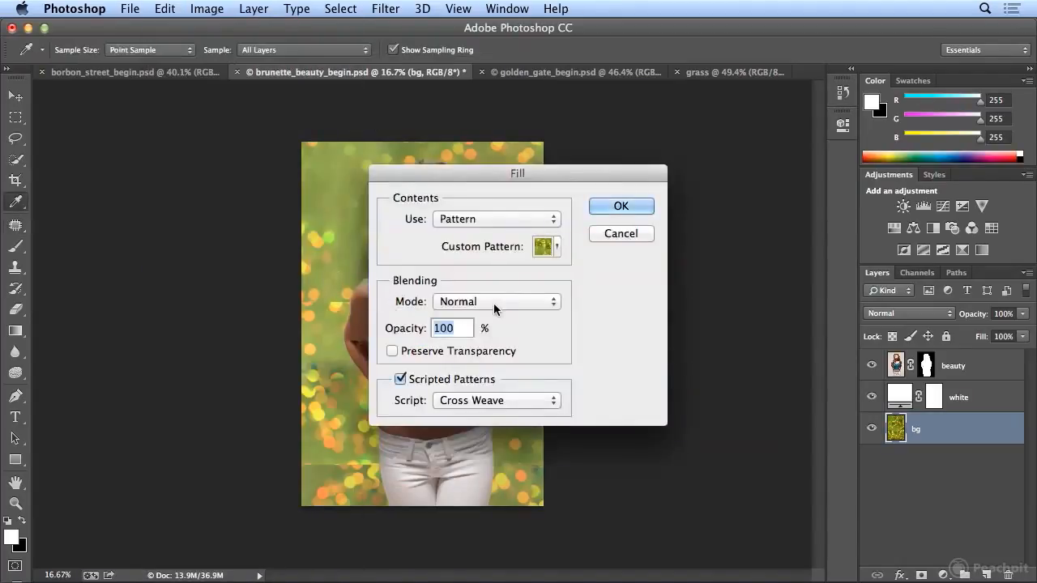
left_click(496, 401)
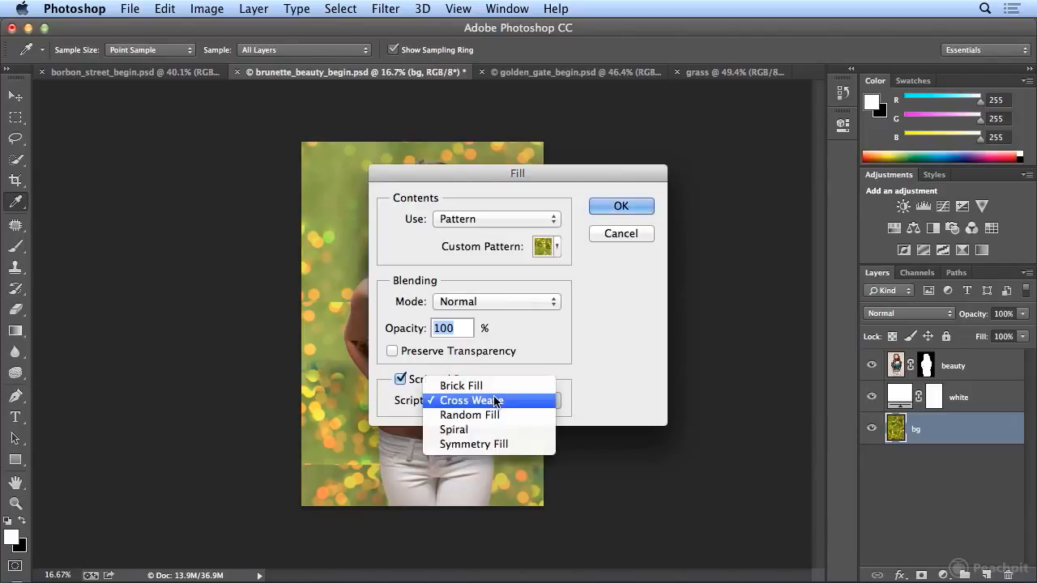
left_click(484, 430)
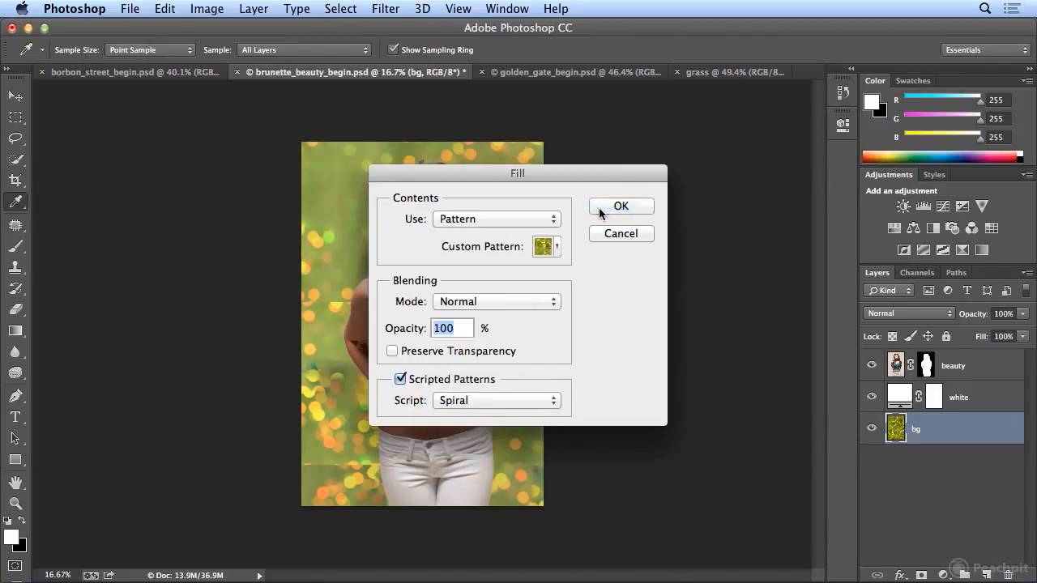
left_click(621, 206)
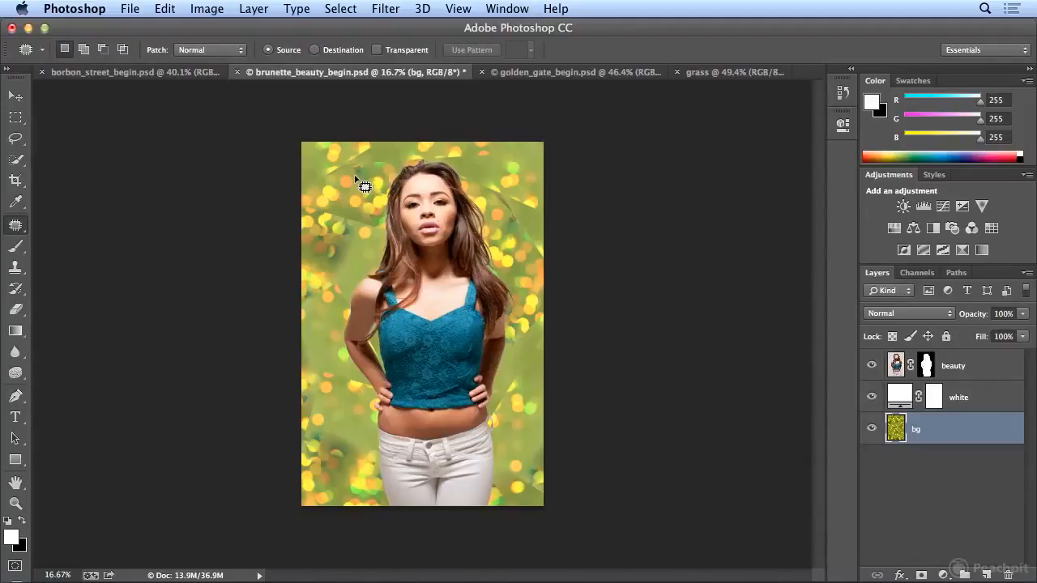
left_click(567, 72)
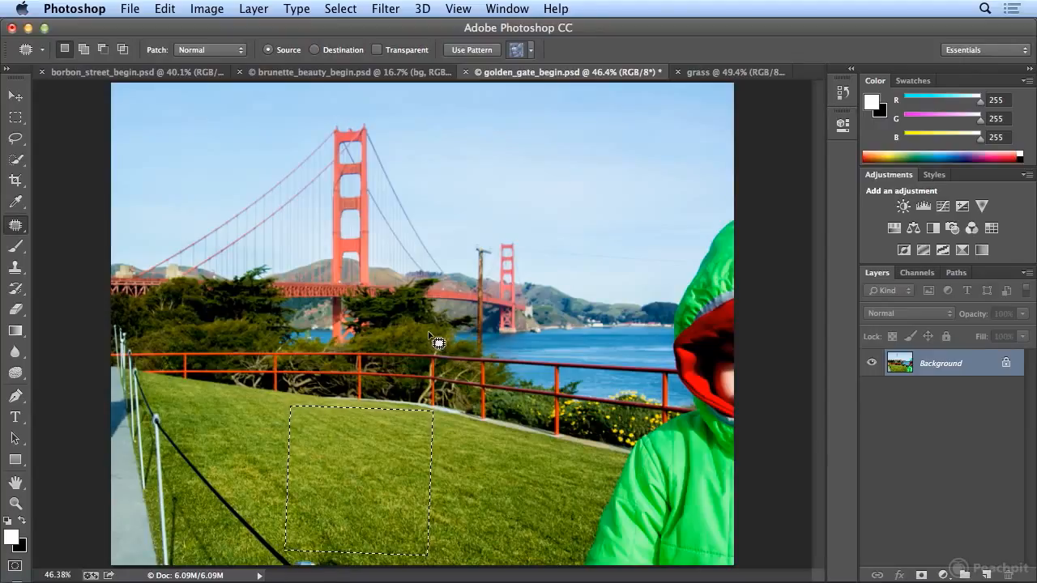
left_click(316, 72)
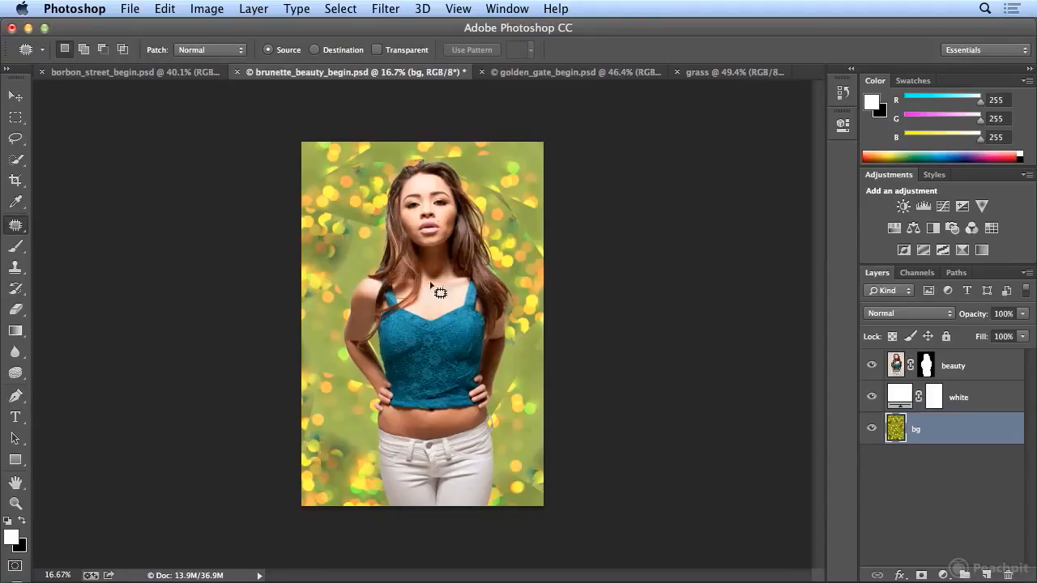